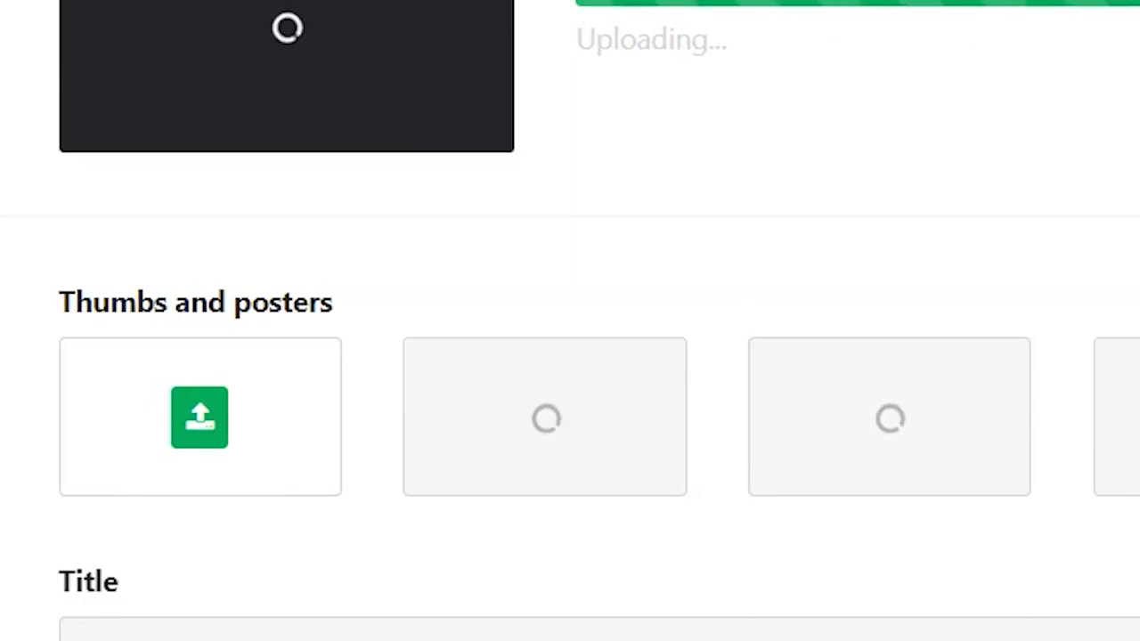
Step: Examine the Access and License options in the uploading video's details form without changing them
{"action": "scroll", "coordinate": [575, 591], "scroll_direction": "down", "scroll_amount": 5}
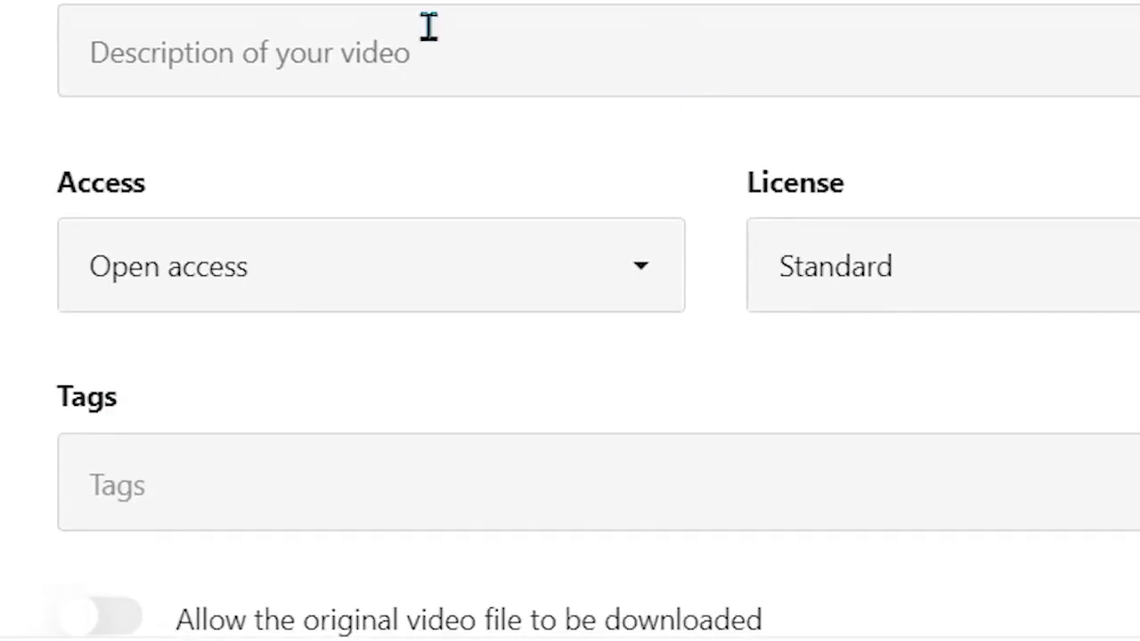
{"action": "left_click", "coordinate": [334, 271]}
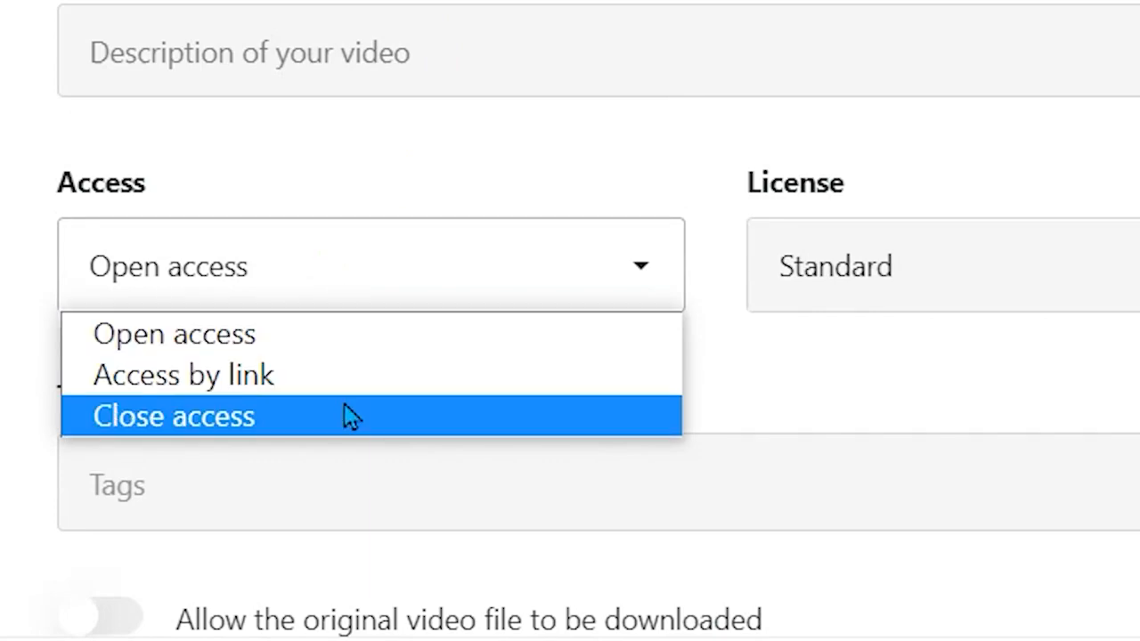
{"action": "left_click", "coordinate": [1084, 273]}
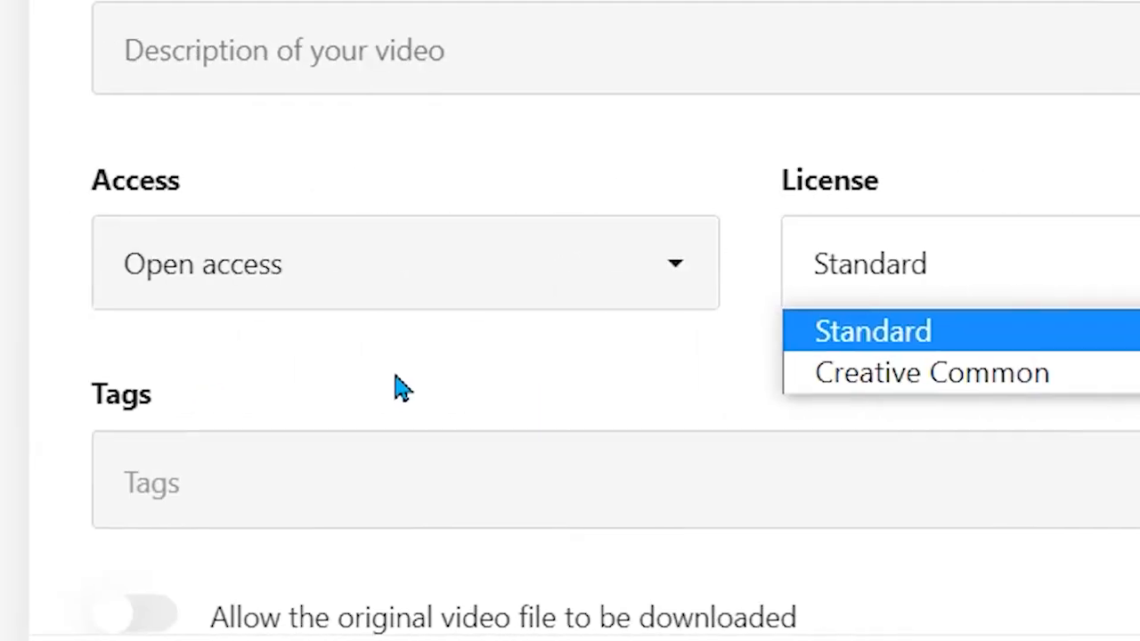
{"action": "left_click", "coordinate": [611, 351]}
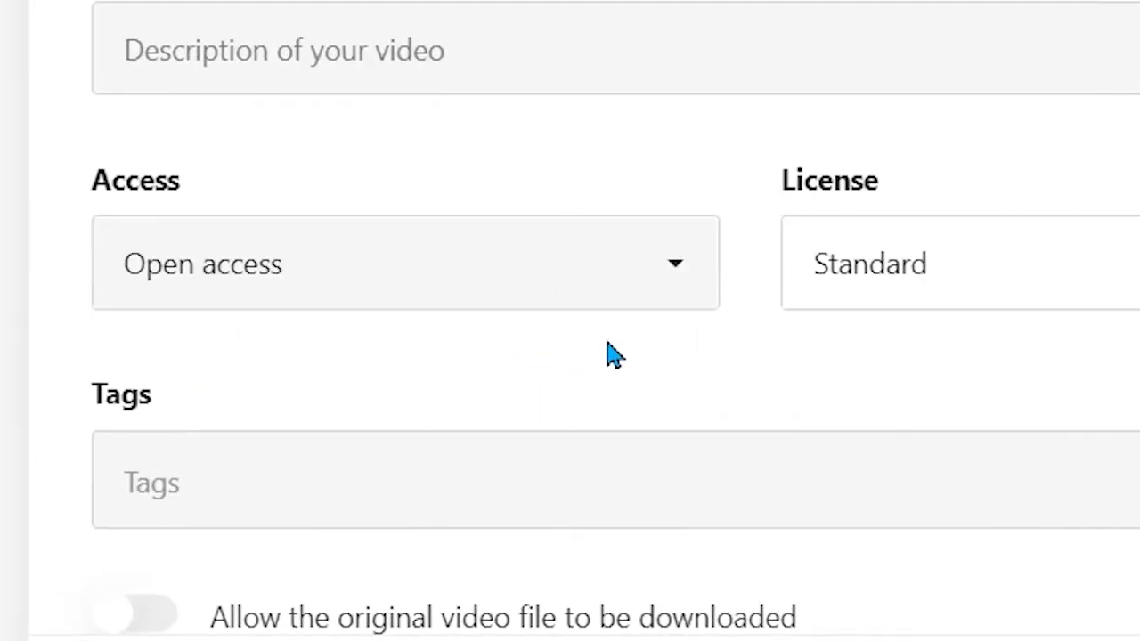
{"action": "scroll", "coordinate": [330, 326], "scroll_direction": "down", "scroll_amount": 2}
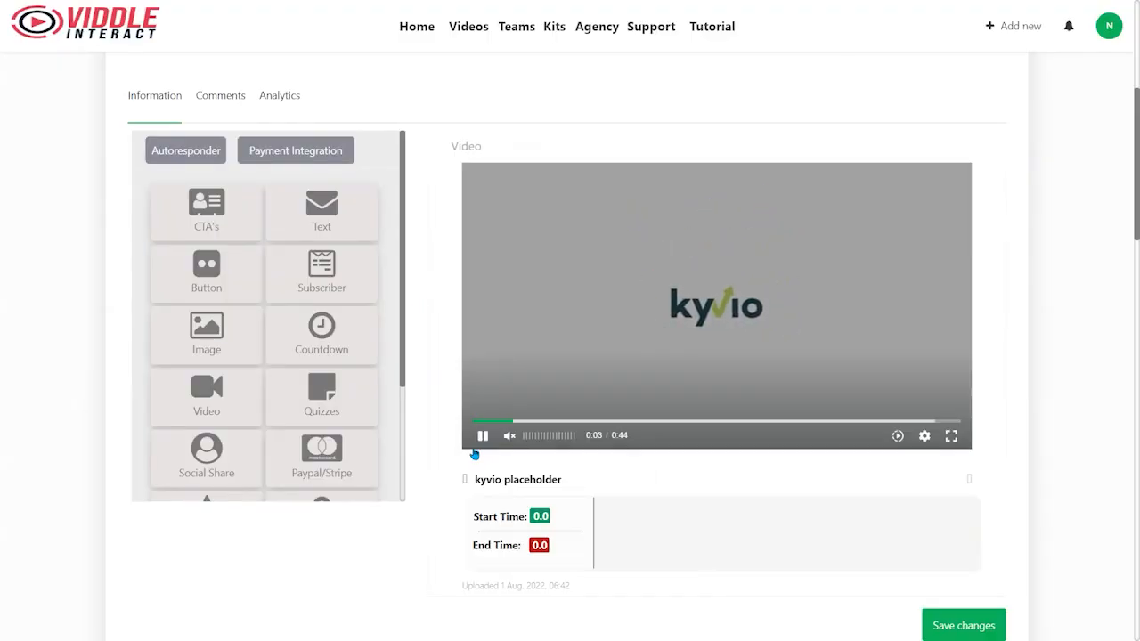
Step: Pause the video preview and examine the autoresponder and payment integration options
{"action": "scroll", "coordinate": [599, 247], "scroll_direction": "up", "scroll_amount": 1}
{"action": "scroll", "coordinate": [599, 246], "scroll_direction": "down", "scroll_amount": 1}
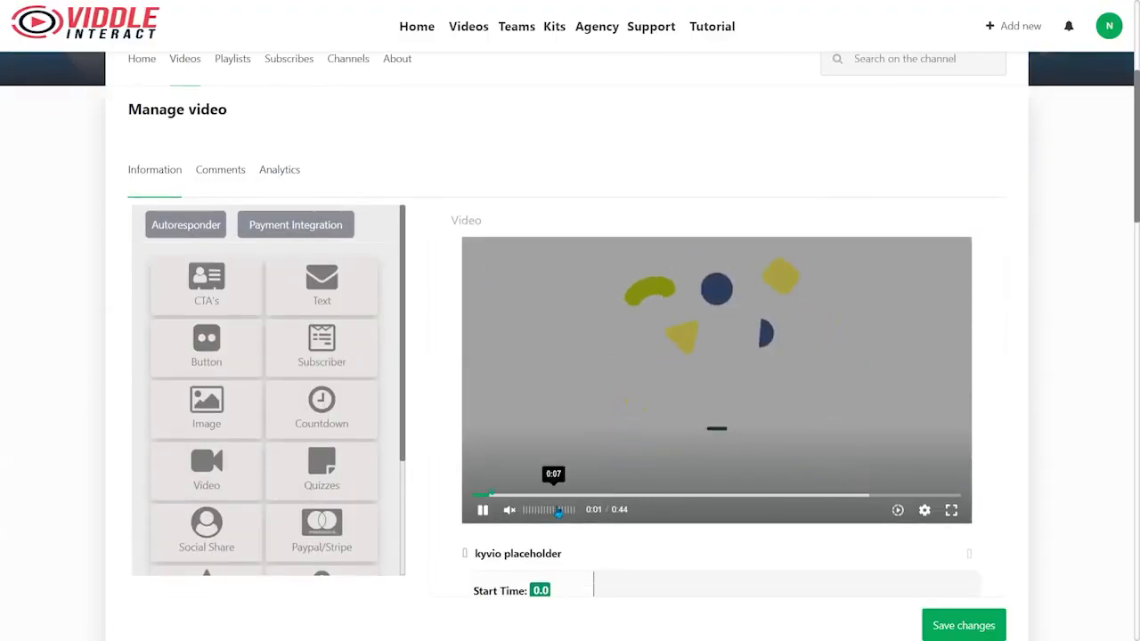
{"action": "left_click", "coordinate": [482, 510]}
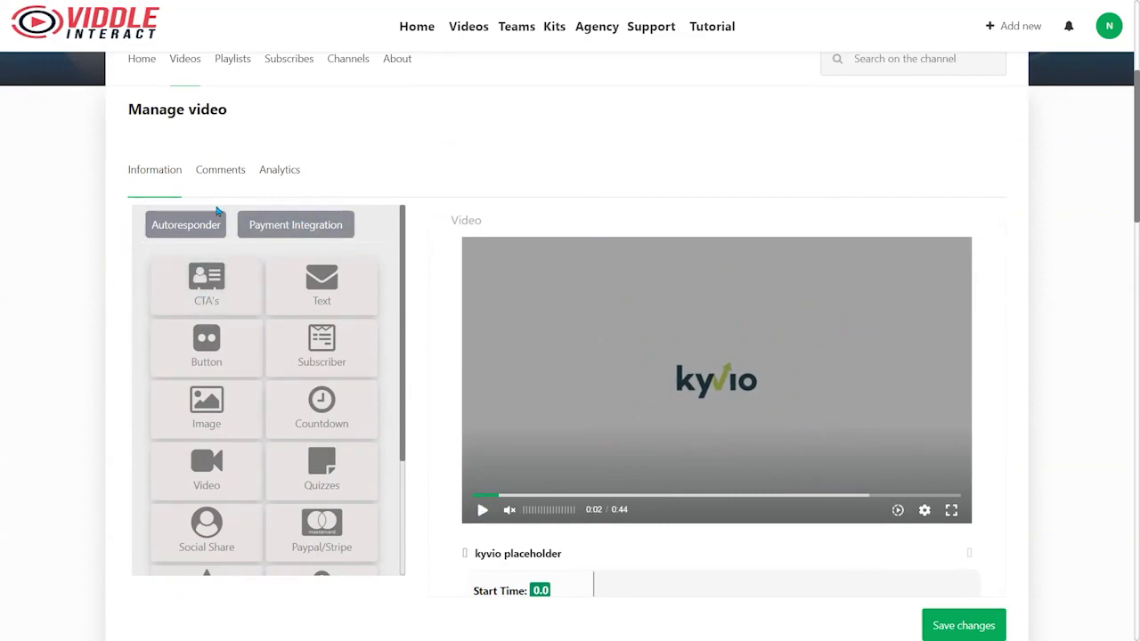
{"action": "left_click", "coordinate": [171, 227]}
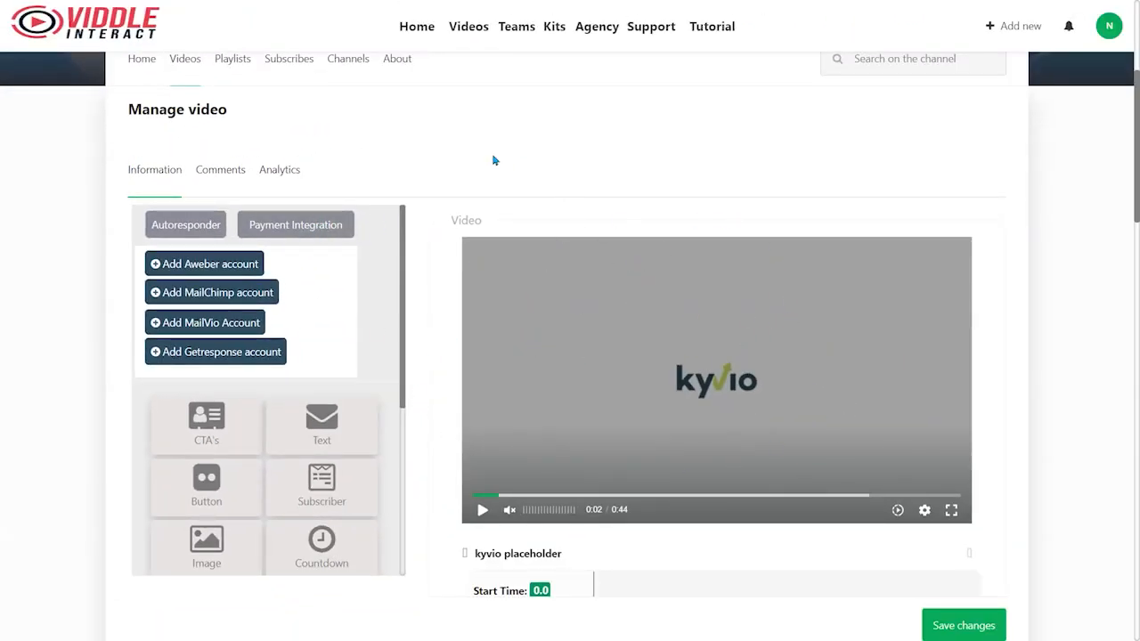
{"action": "left_click", "coordinate": [293, 229]}
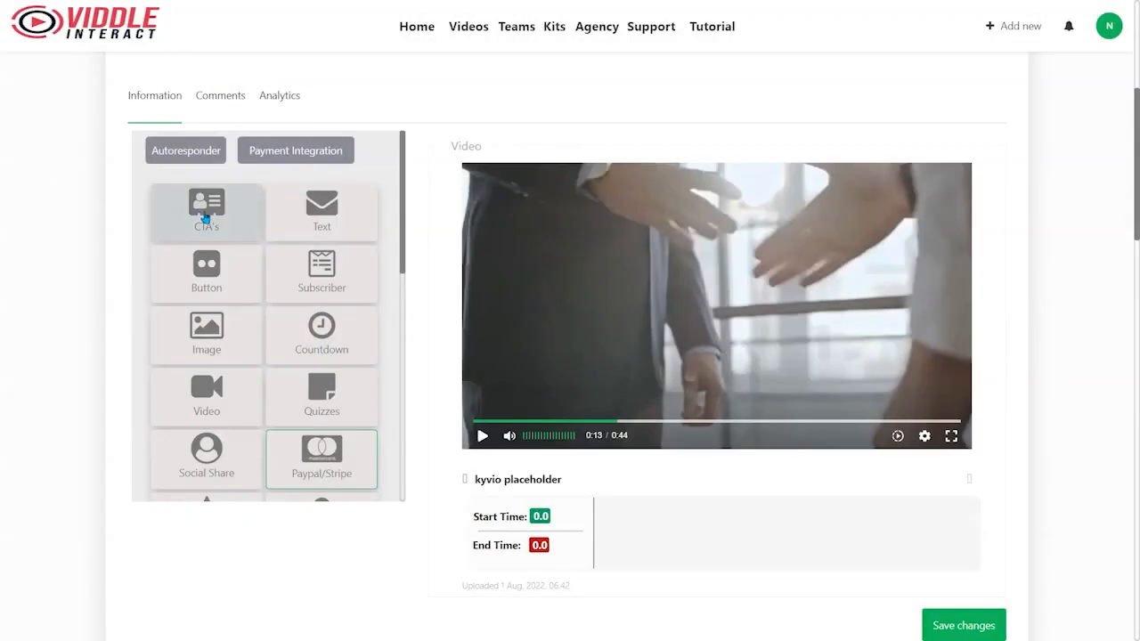
Step: Add the blue "Take Action!" call-to-action template to the video
{"action": "left_click", "coordinate": [204, 211]}
{"action": "scroll", "coordinate": [322, 235], "scroll_direction": "down", "scroll_amount": 4}
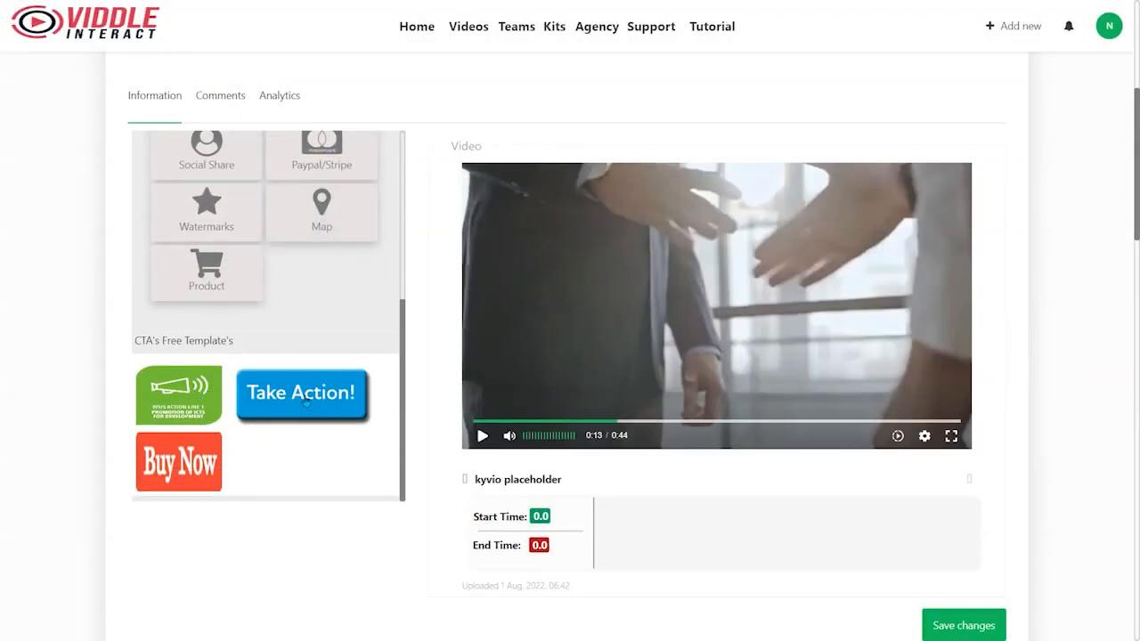
{"action": "left_click_drag", "start_coordinate": [306, 403], "coordinate": [718, 320]}
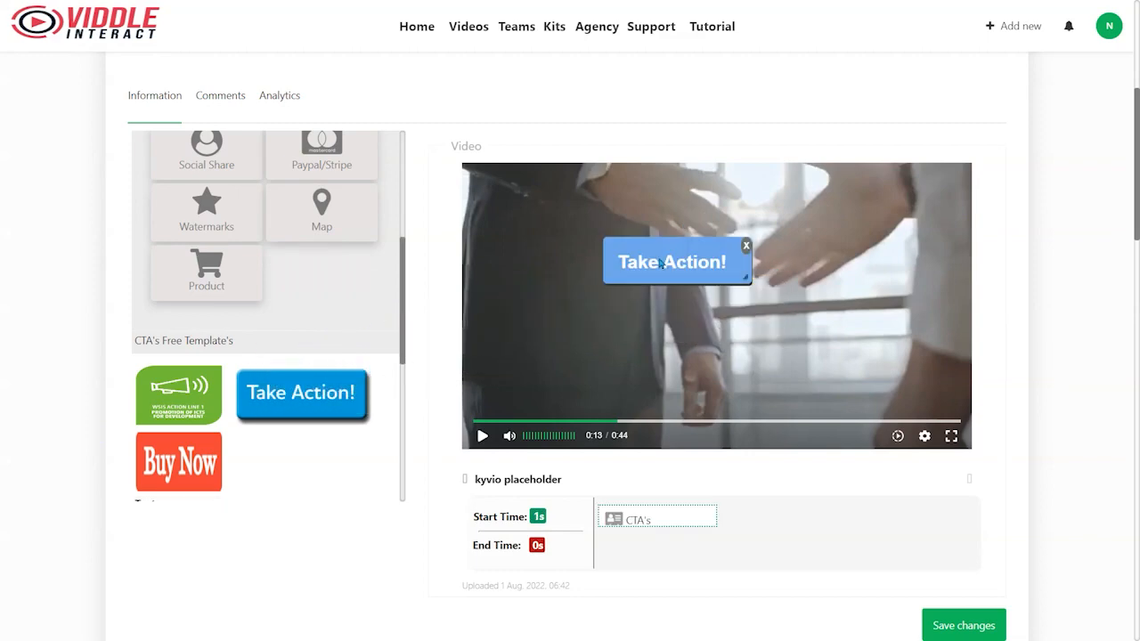
Step: Change the call-to-action's text to "Buy Now"
{"action": "scroll", "coordinate": [323, 387], "scroll_direction": "down", "scroll_amount": 3}
{"action": "left_click_drag", "start_coordinate": [252, 324], "coordinate": [23, 283]}
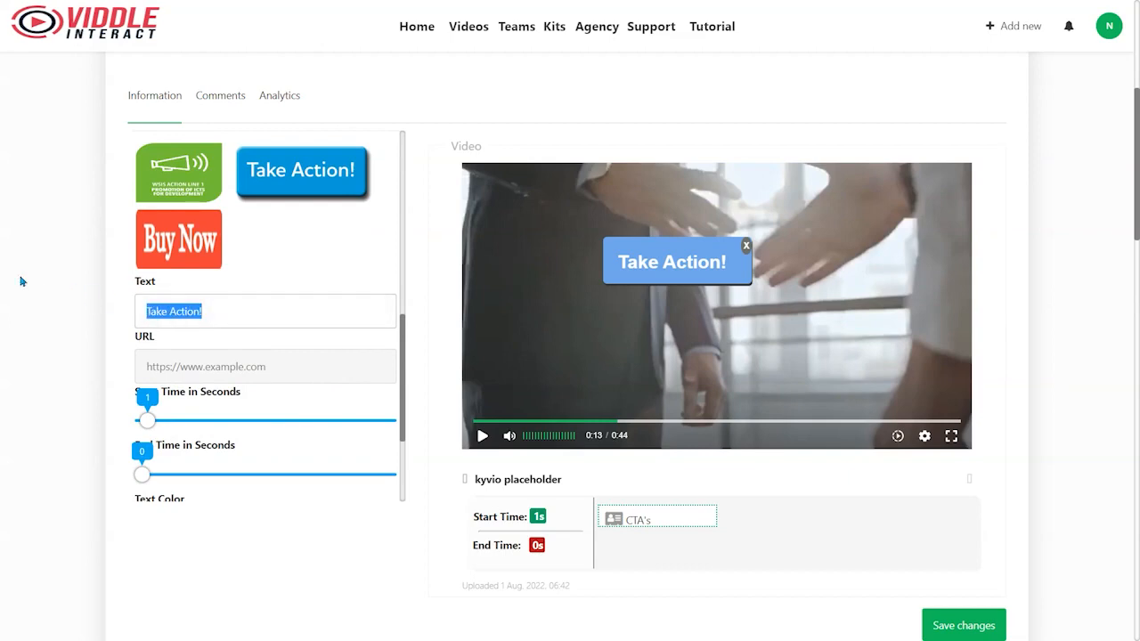
{"action": "type", "text": "BUy"}
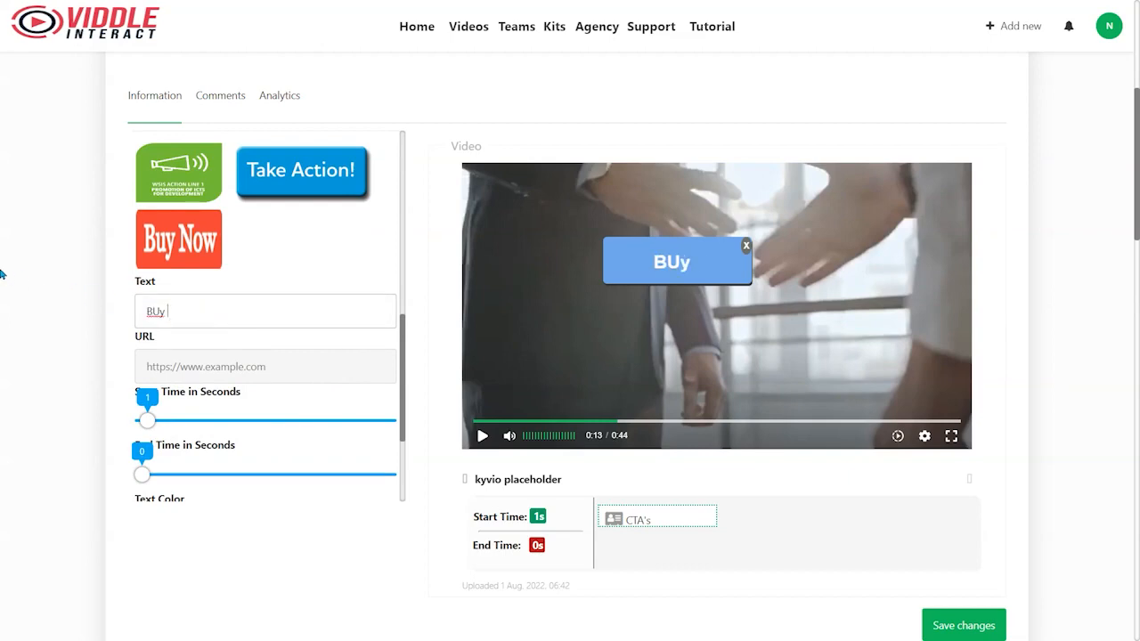
{"action": "key", "text": "BackSpace"}
{"action": "key", "text": "BackSpace"}
{"action": "type", "text": "uy Now"}
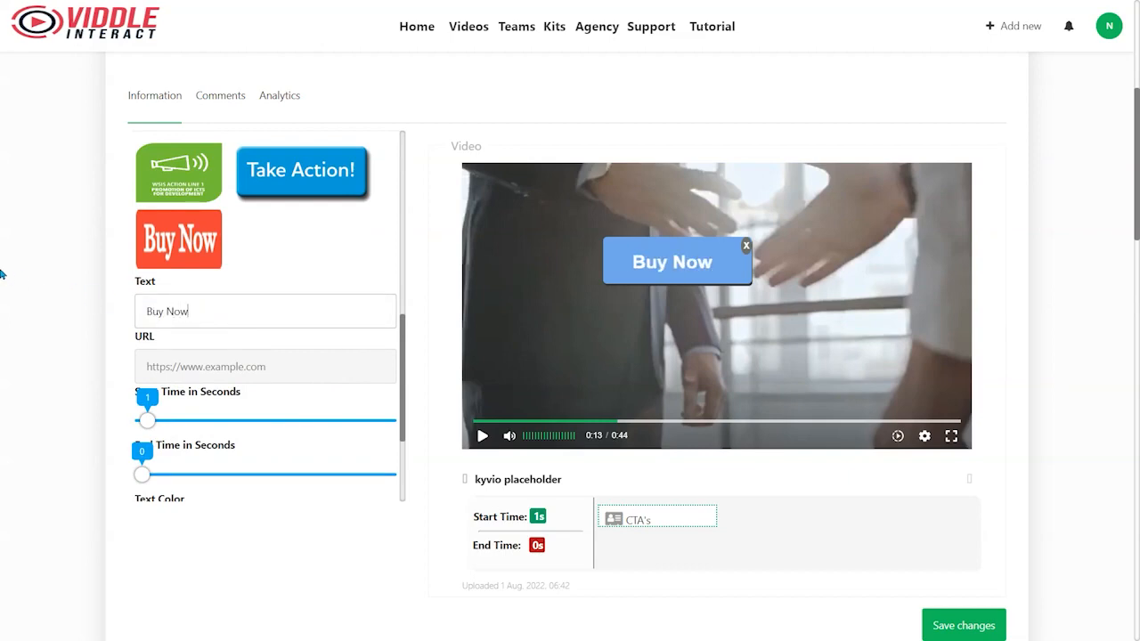
Step: Change the call-to-action's text to "Sign Up Now" and set its start time to 10 and end time to 17 seconds
{"action": "key", "text": "ctrl+a"}
{"action": "type", "text": "Sign Up Now"}
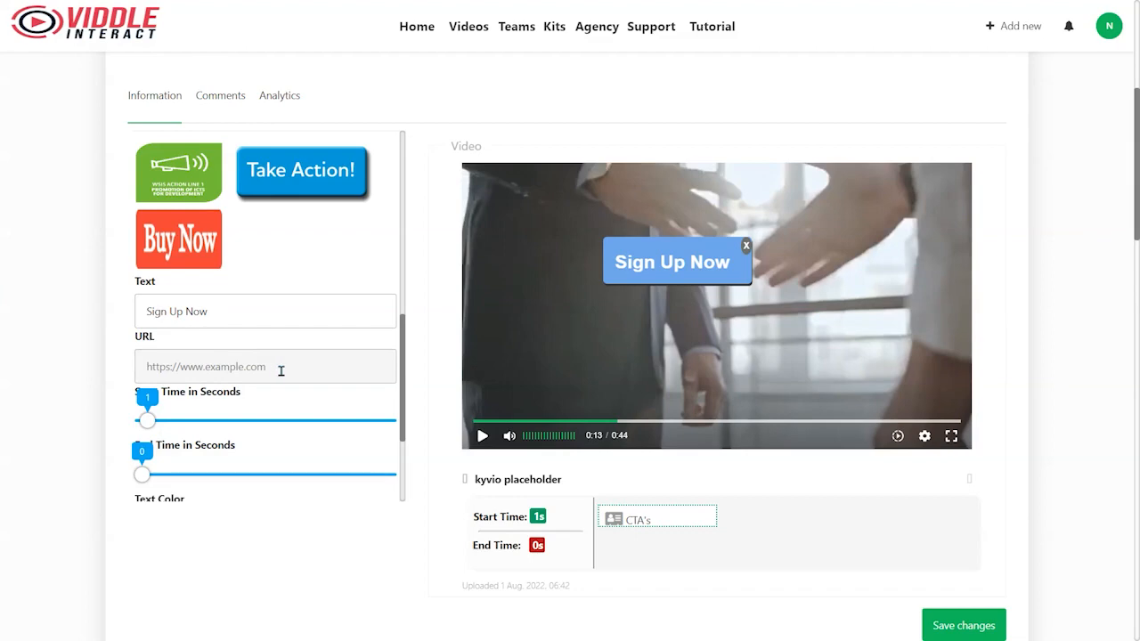
{"action": "left_click", "coordinate": [147, 422]}
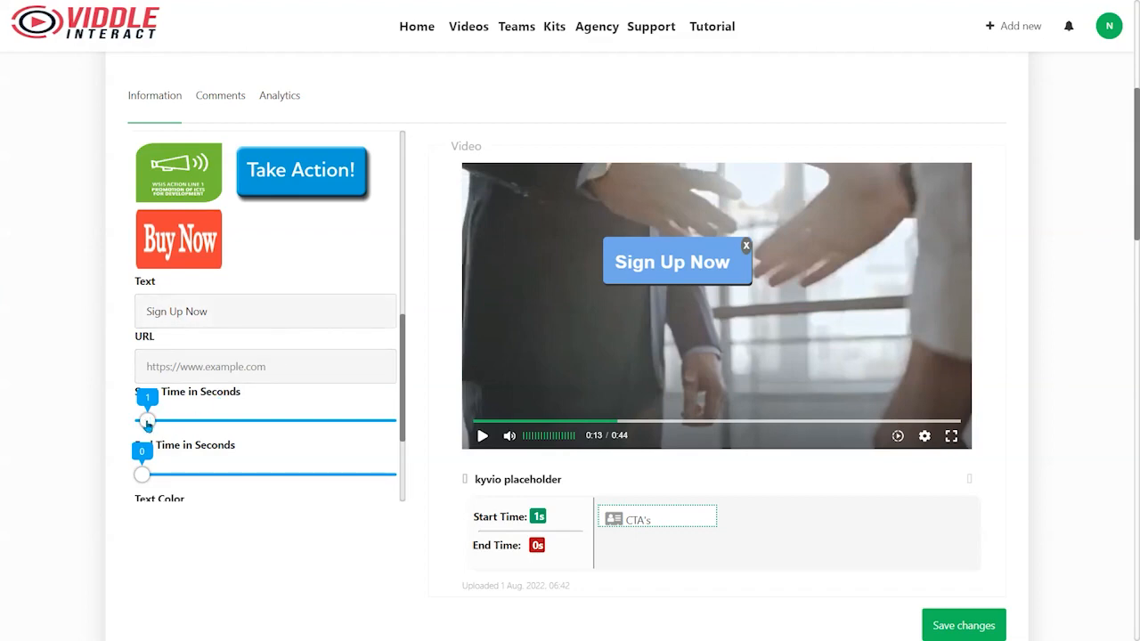
{"action": "left_click_drag", "start_coordinate": [147, 422], "coordinate": [200, 424]}
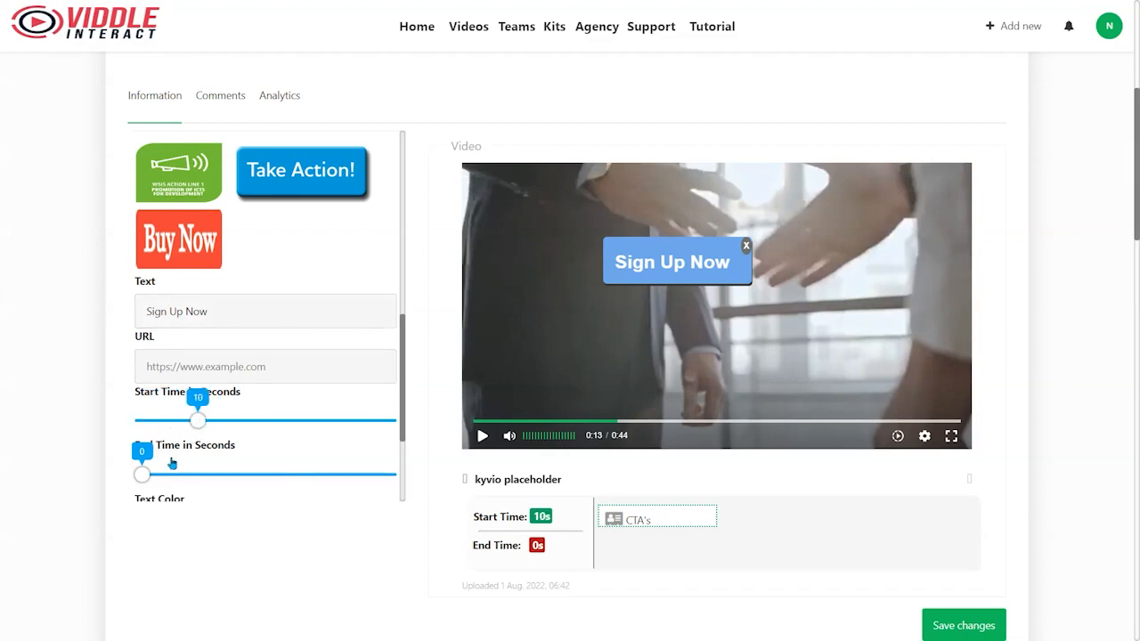
{"action": "left_click_drag", "start_coordinate": [143, 475], "coordinate": [236, 472]}
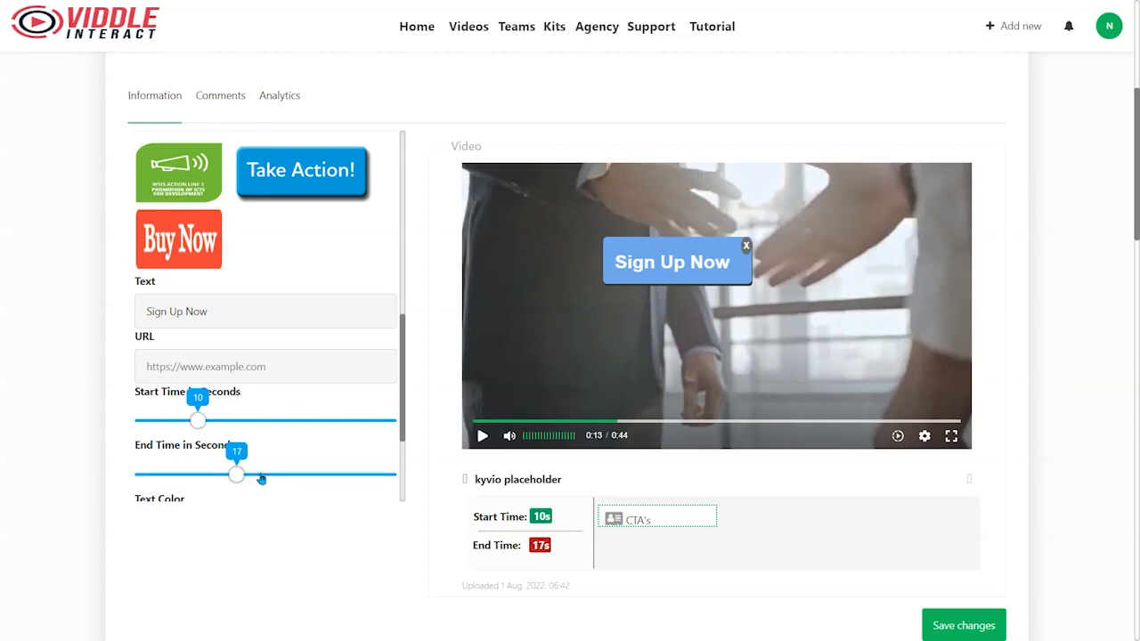
Step: Review the call-to-action's color settings and the available text templates
{"action": "scroll", "coordinate": [312, 461], "scroll_direction": "down", "scroll_amount": 2}
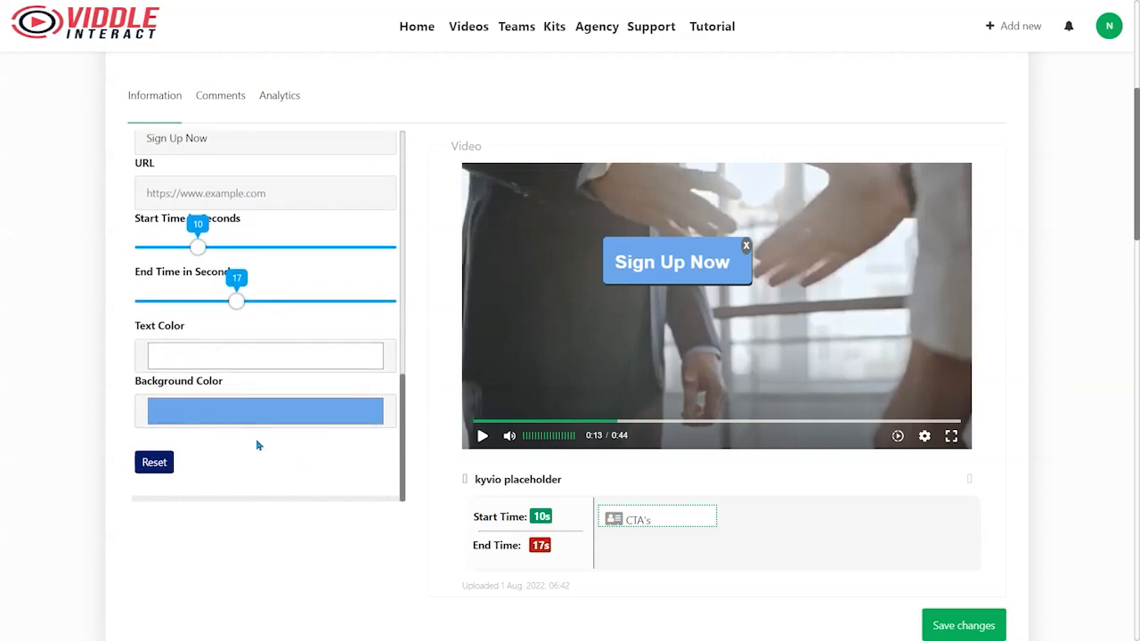
{"action": "scroll", "coordinate": [203, 414], "scroll_direction": "down", "scroll_amount": 2}
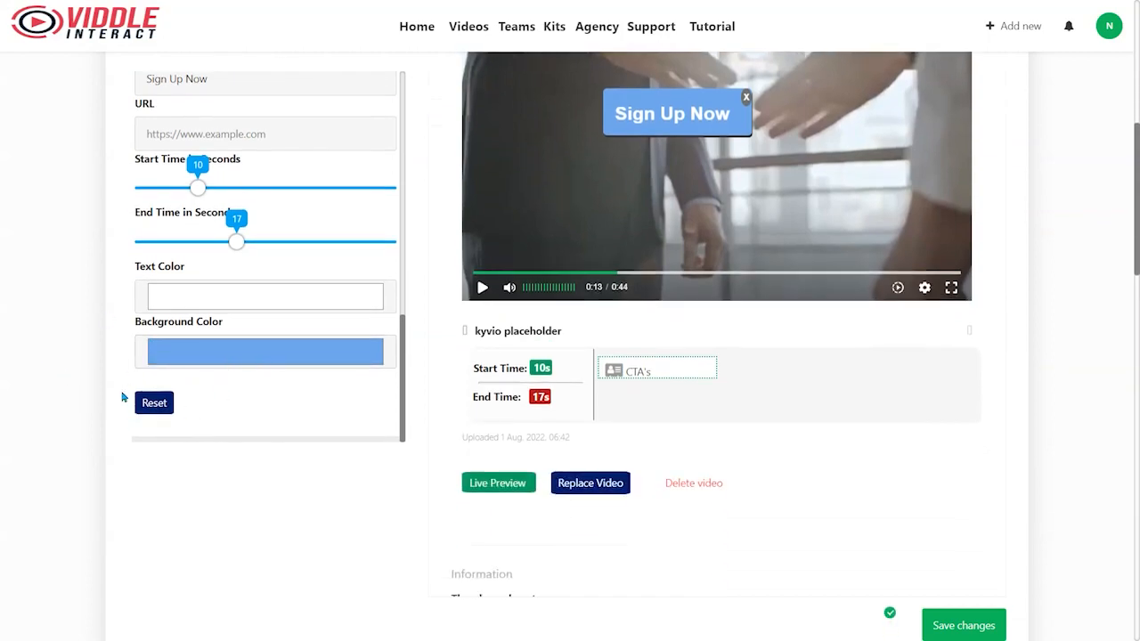
{"action": "scroll", "coordinate": [241, 323], "scroll_direction": "up", "scroll_amount": 5}
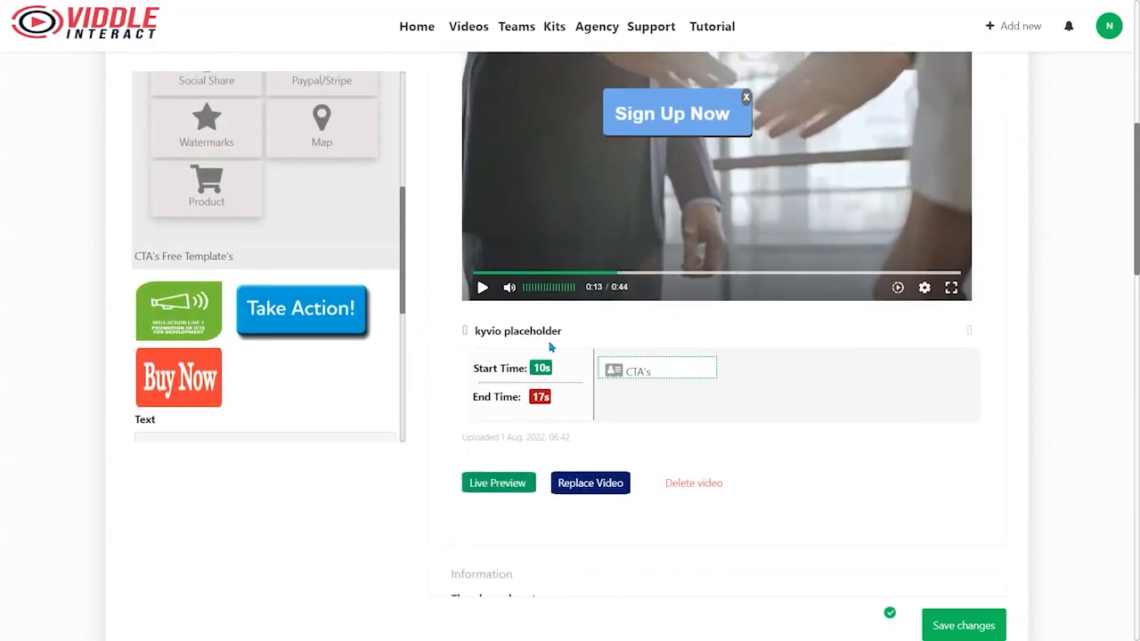
{"action": "scroll", "coordinate": [514, 344], "scroll_direction": "up", "scroll_amount": 3}
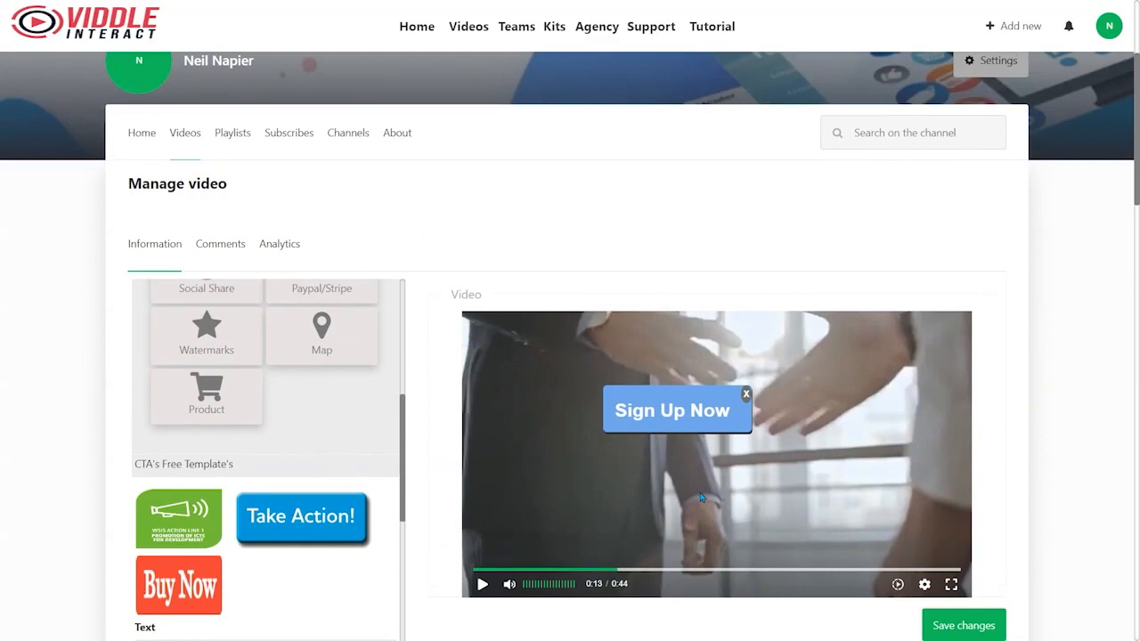
{"action": "scroll", "coordinate": [371, 496], "scroll_direction": "up", "scroll_amount": 5}
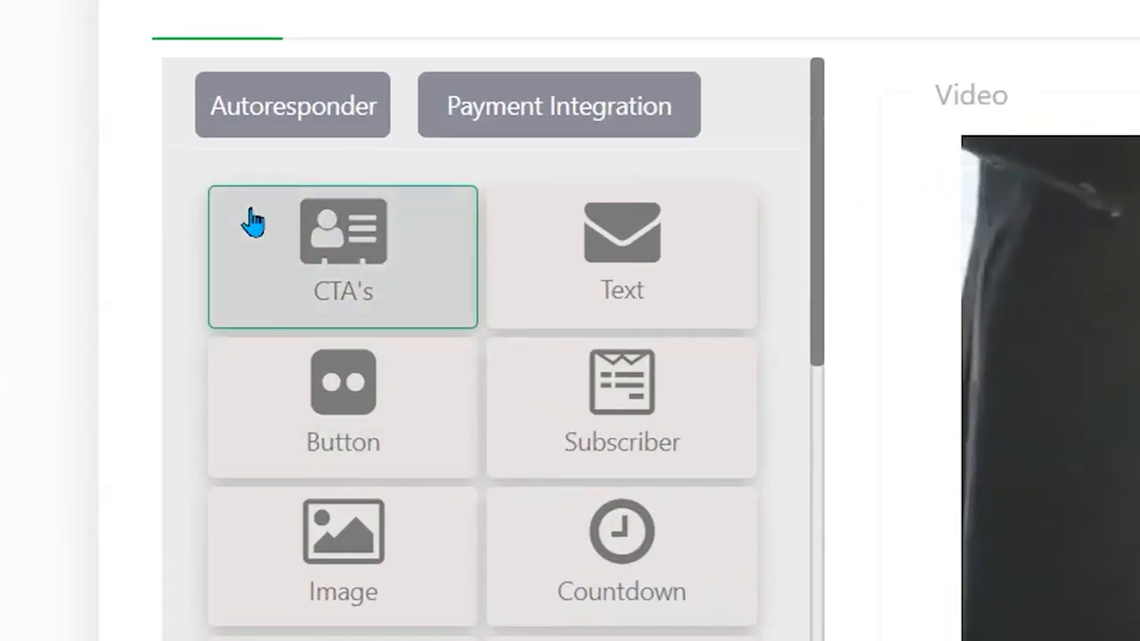
{"action": "left_click", "coordinate": [632, 293]}
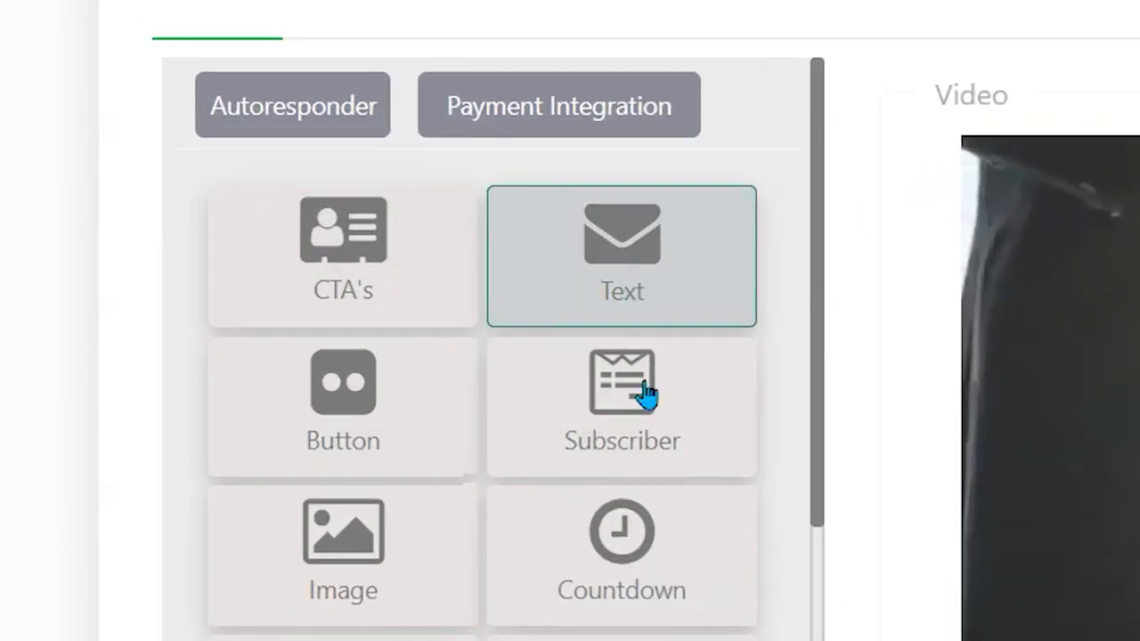
{"action": "scroll", "coordinate": [624, 527], "scroll_direction": "down", "scroll_amount": 5}
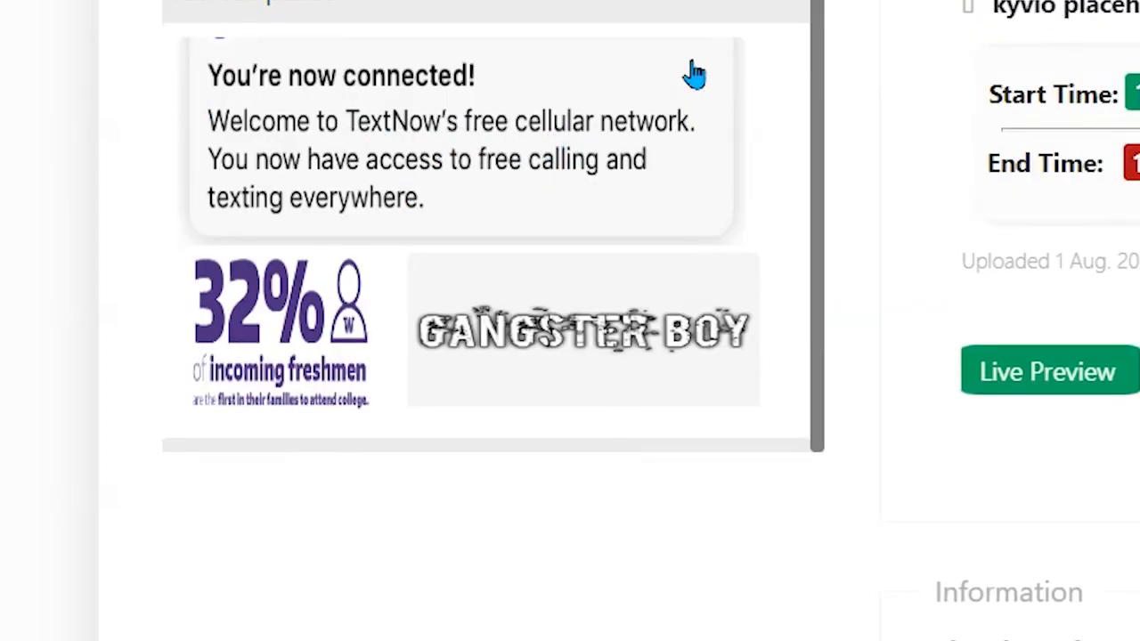
{"action": "scroll", "coordinate": [425, 237], "scroll_direction": "up", "scroll_amount": 5}
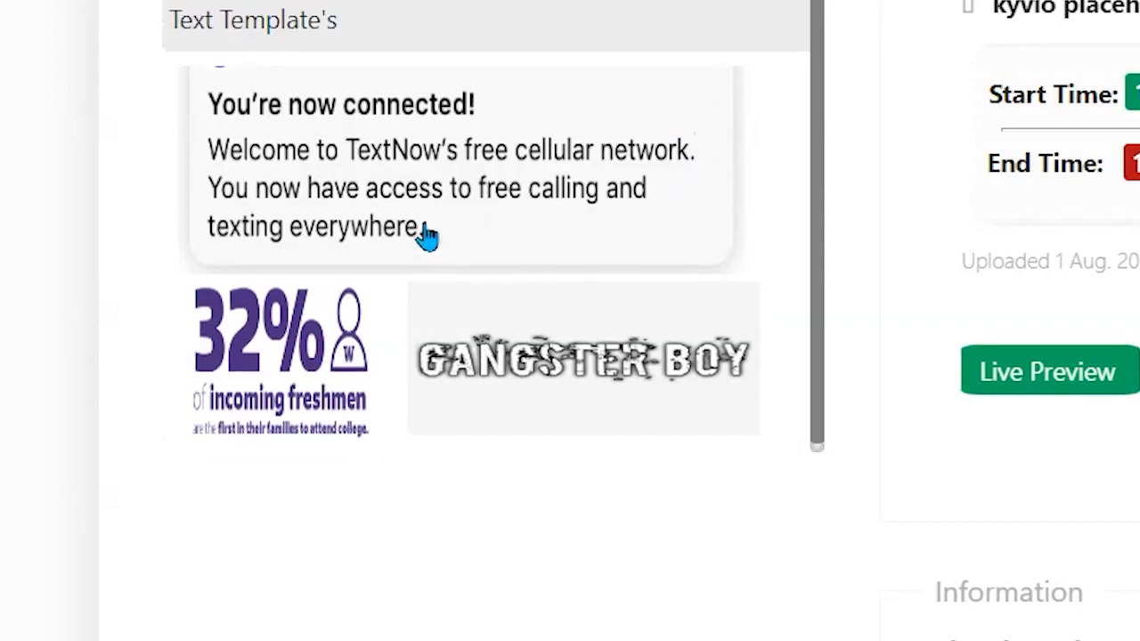
Step: Add the red SUBMIT button template to the video and move it to the right, clear of the Sign Up Now overlay
{"action": "scroll", "coordinate": [757, 224], "scroll_direction": "up", "scroll_amount": 2}
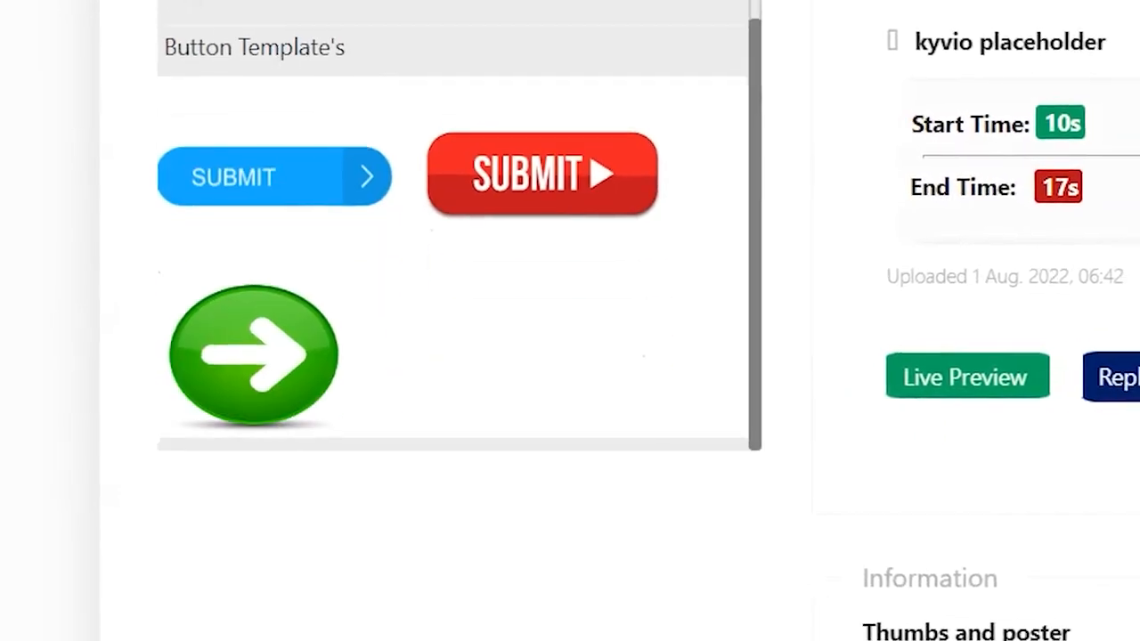
{"action": "left_click", "coordinate": [452, 208]}
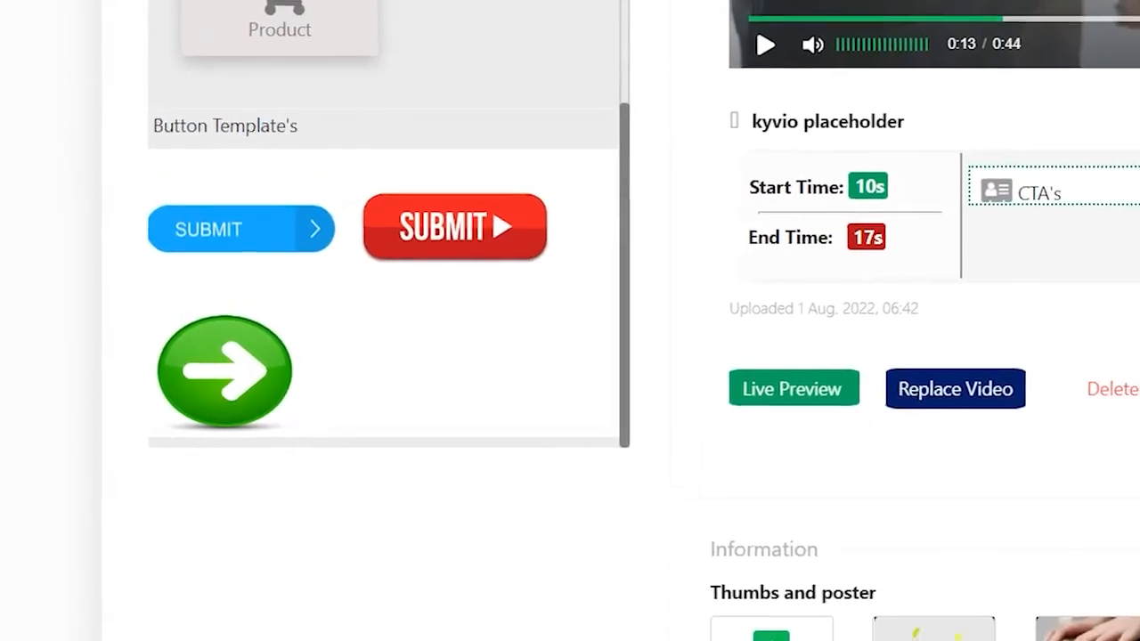
{"action": "scroll", "coordinate": [1129, 98], "scroll_direction": "up", "scroll_amount": 2}
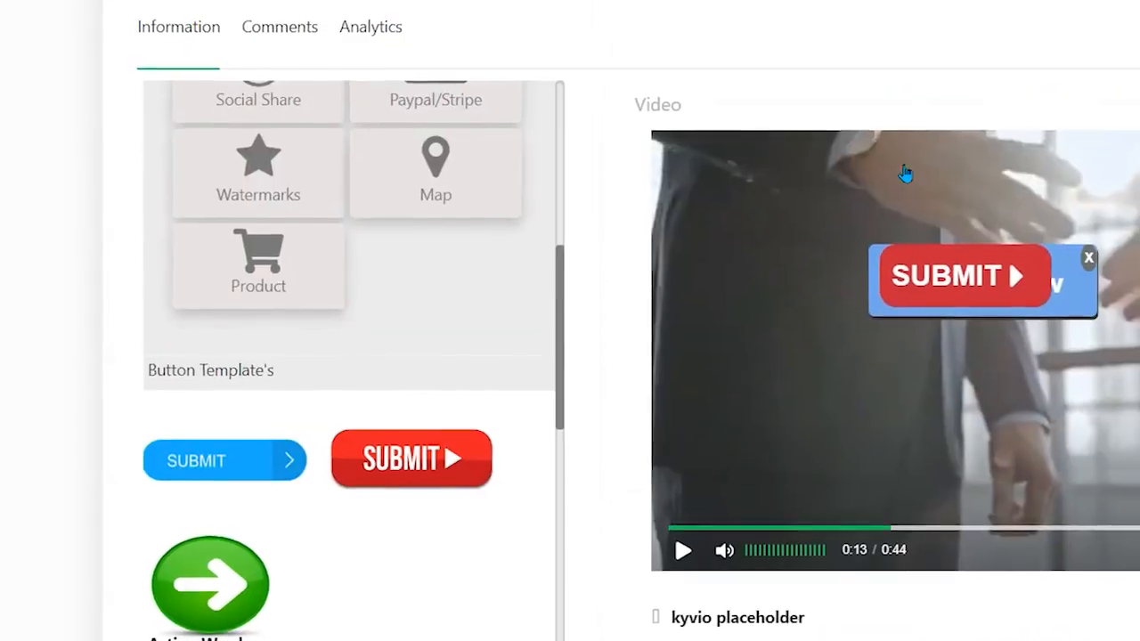
{"action": "left_click_drag", "start_coordinate": [934, 274], "coordinate": [1139, 358]}
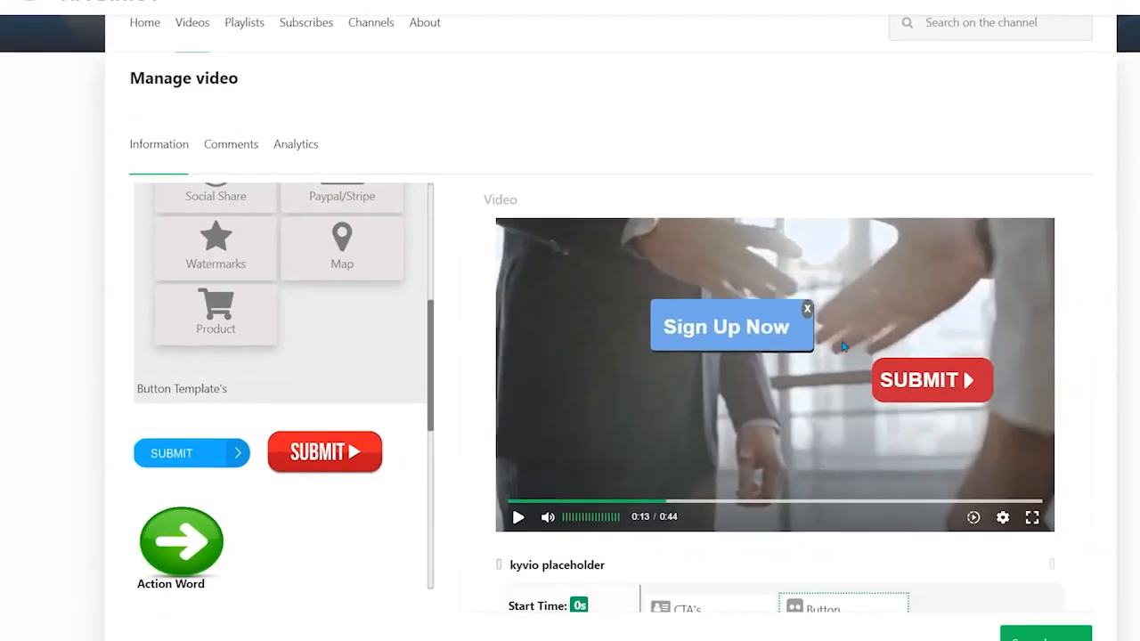
Step: Remove the "Sign Up Now" call-to-action from the video and move the SUBMIT button near the center of the frame
{"action": "left_click_drag", "start_coordinate": [788, 328], "coordinate": [689, 314]}
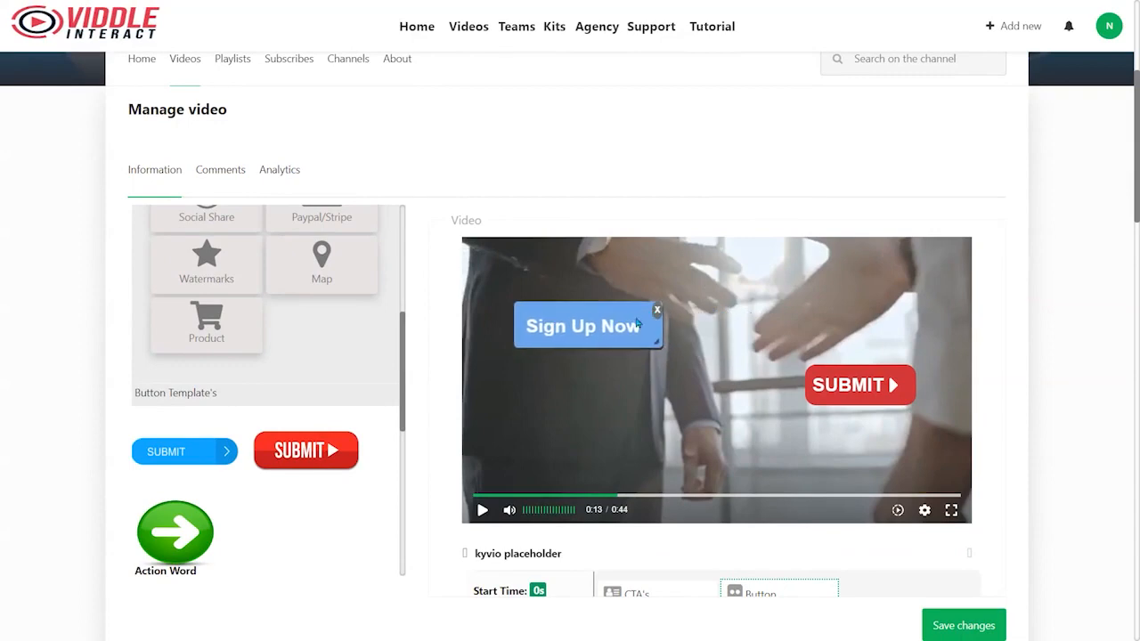
{"action": "left_click", "coordinate": [657, 310]}
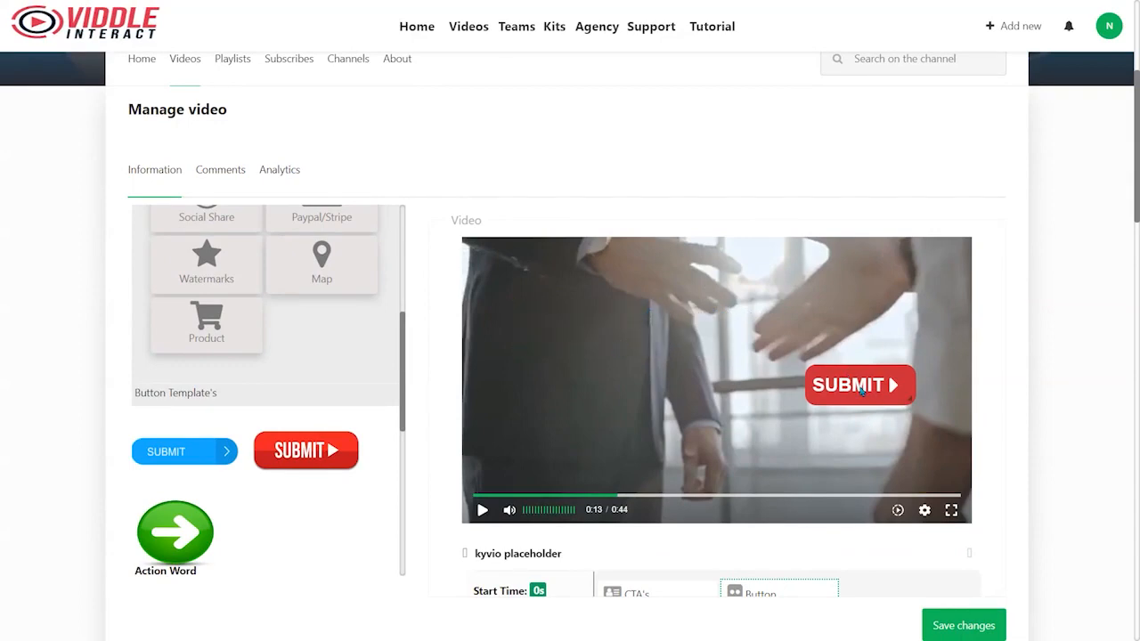
{"action": "left_click_drag", "start_coordinate": [861, 391], "coordinate": [761, 380]}
Step: Change the SUBMIT button's action word to "Go"
{"action": "scroll", "coordinate": [222, 473], "scroll_direction": "down", "scroll_amount": 5}
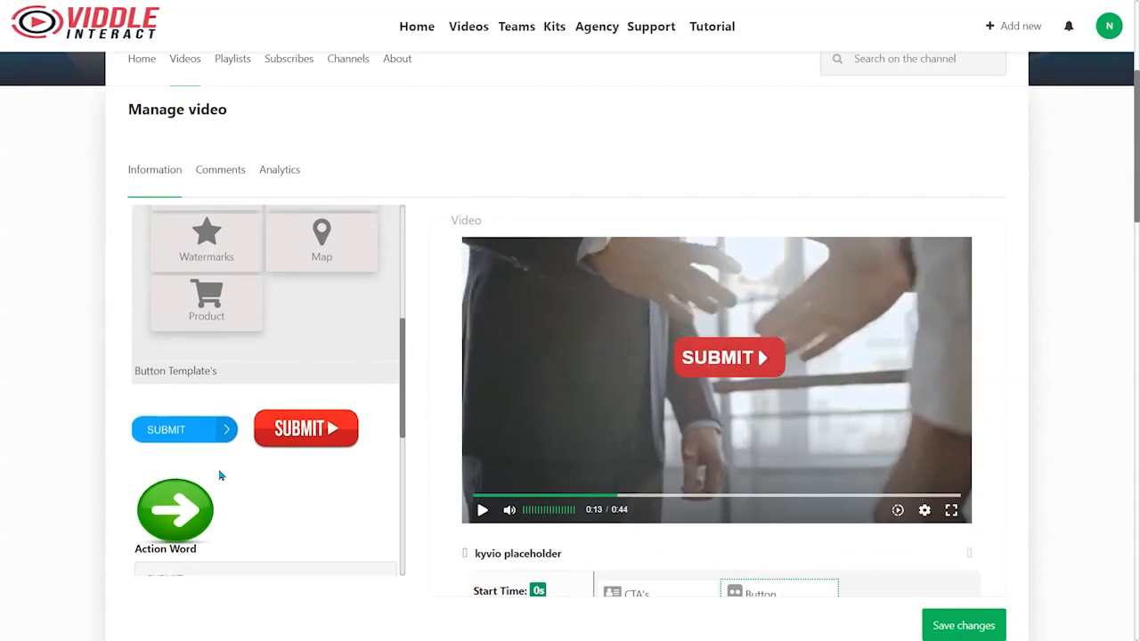
{"action": "double_click", "coordinate": [163, 383]}
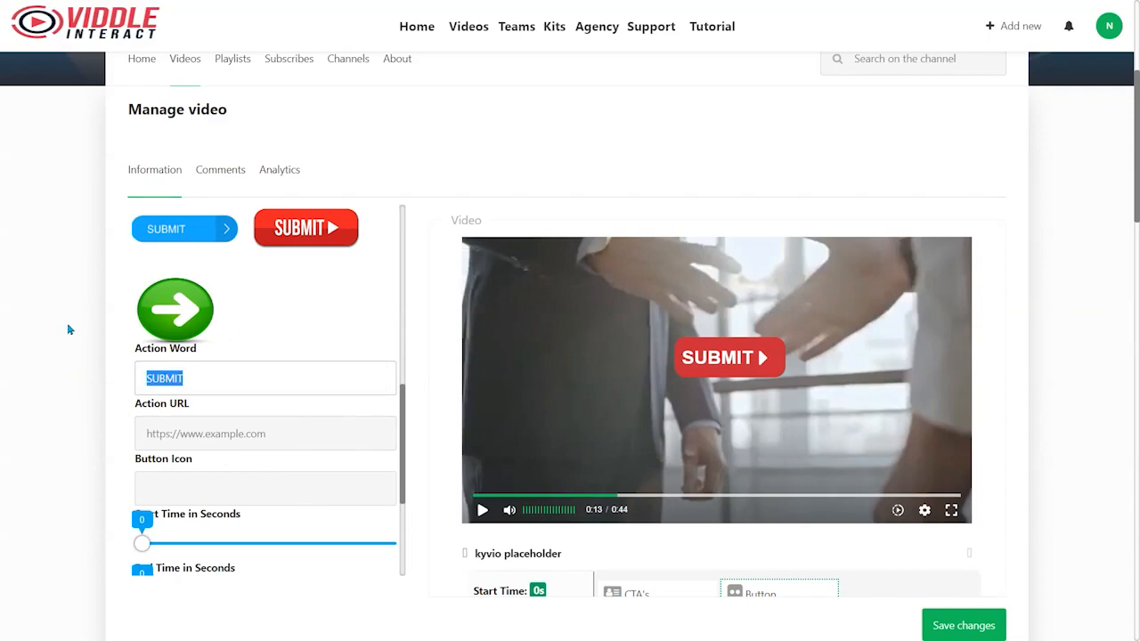
{"action": "type", "text": "Go"}
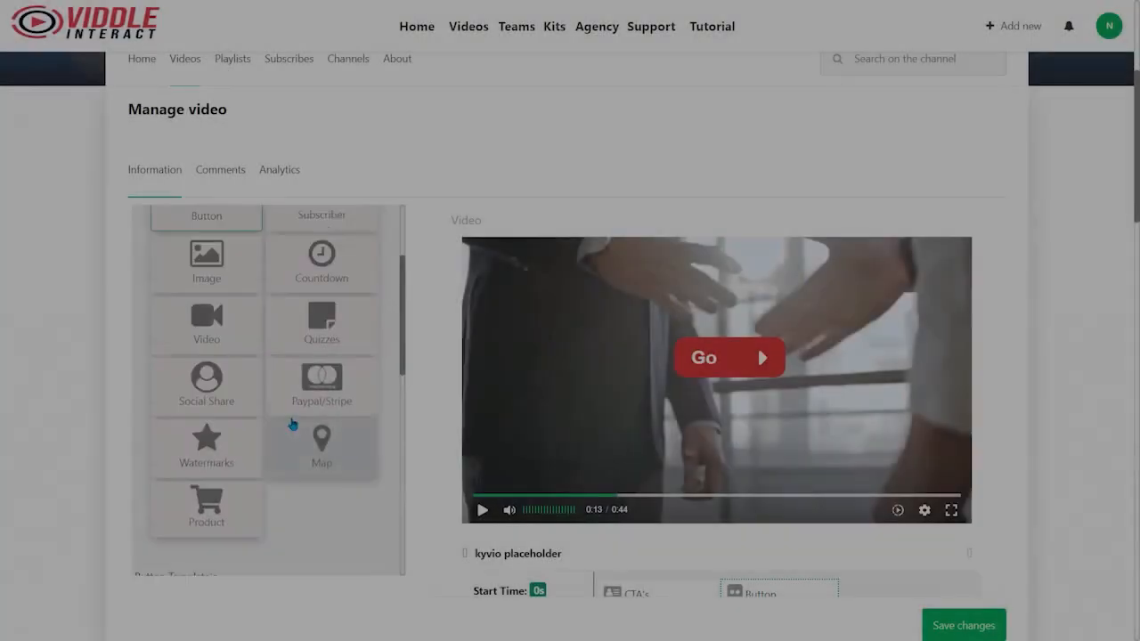
Step: Add the Contest Entry Form subscriber template to the video's upper-right area and move the Go button to its upper-left area
{"action": "scroll", "coordinate": [290, 427], "scroll_direction": "up", "scroll_amount": 3}
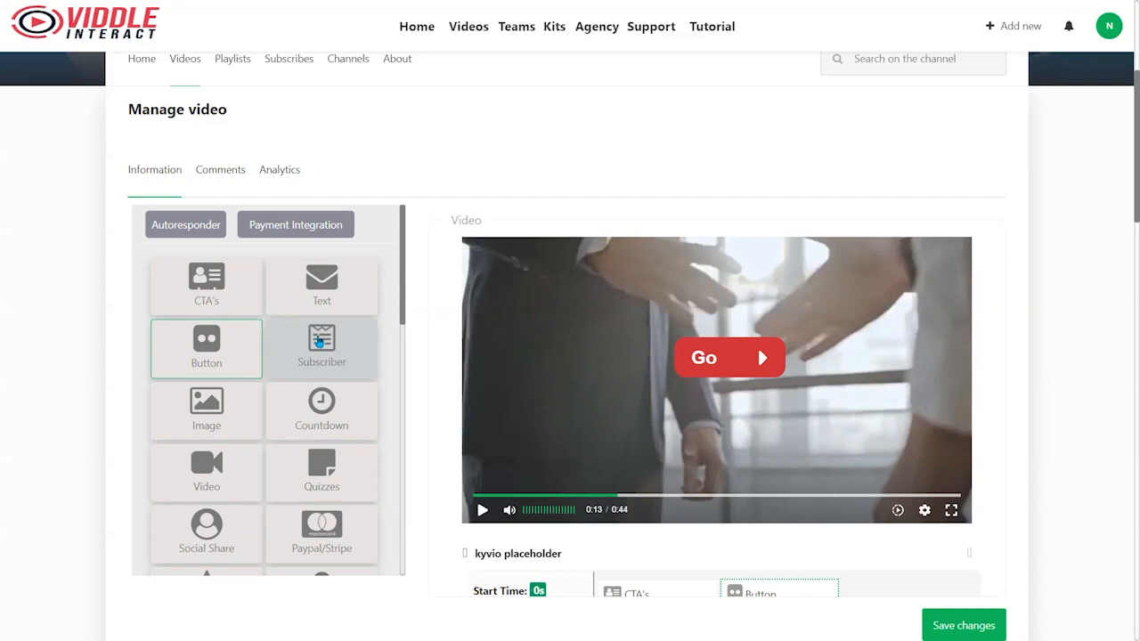
{"action": "left_click_drag", "start_coordinate": [314, 354], "coordinate": [552, 311]}
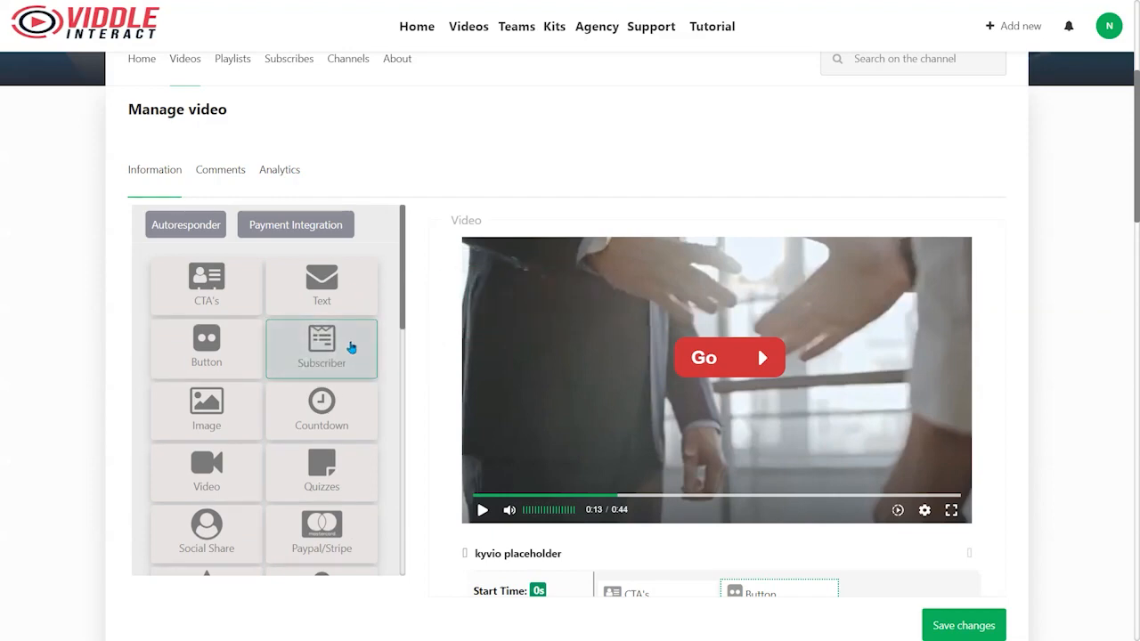
{"action": "scroll", "coordinate": [351, 348], "scroll_direction": "down", "scroll_amount": 10}
{"action": "scroll", "coordinate": [329, 412], "scroll_direction": "up", "scroll_amount": 3}
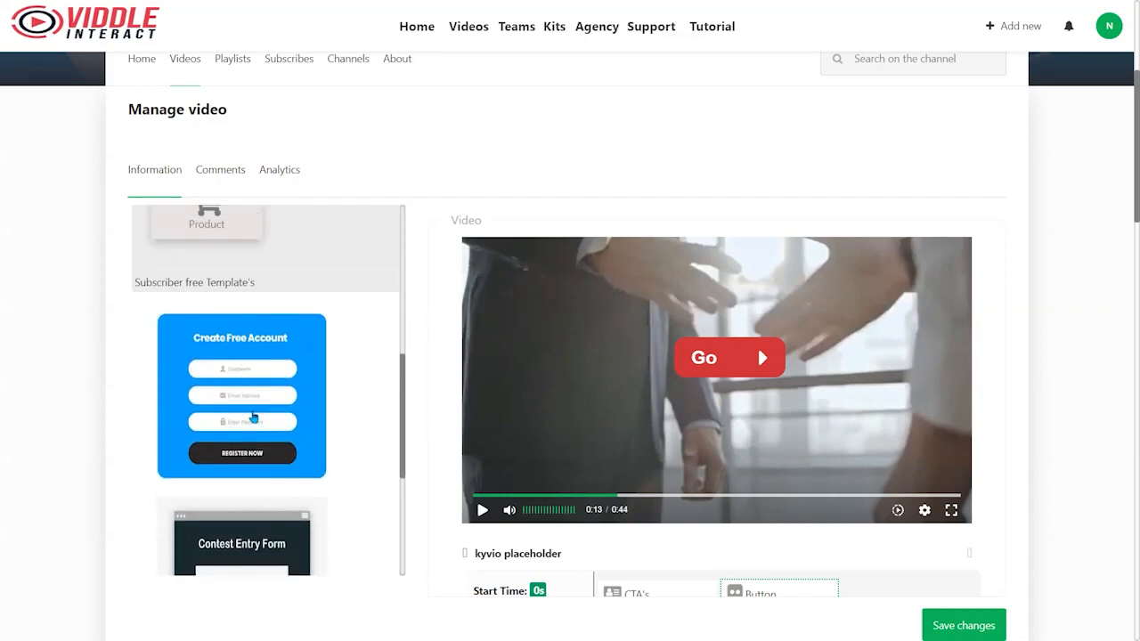
{"action": "scroll", "coordinate": [258, 428], "scroll_direction": "down", "scroll_amount": 2}
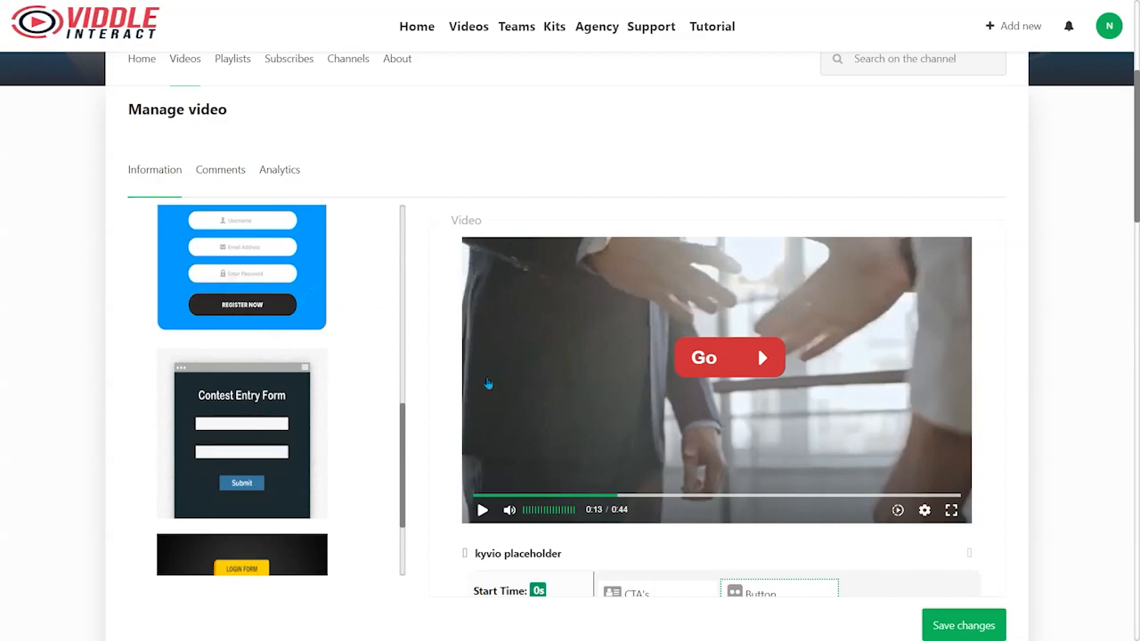
{"action": "left_click", "coordinate": [255, 400]}
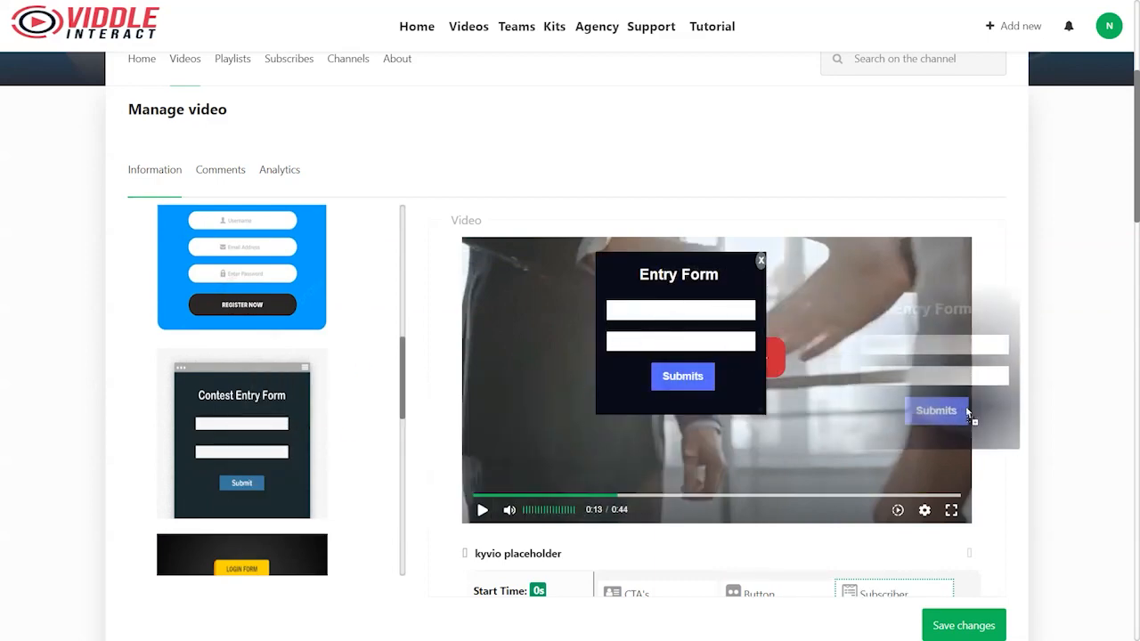
{"action": "left_click_drag", "start_coordinate": [729, 375], "coordinate": [571, 312]}
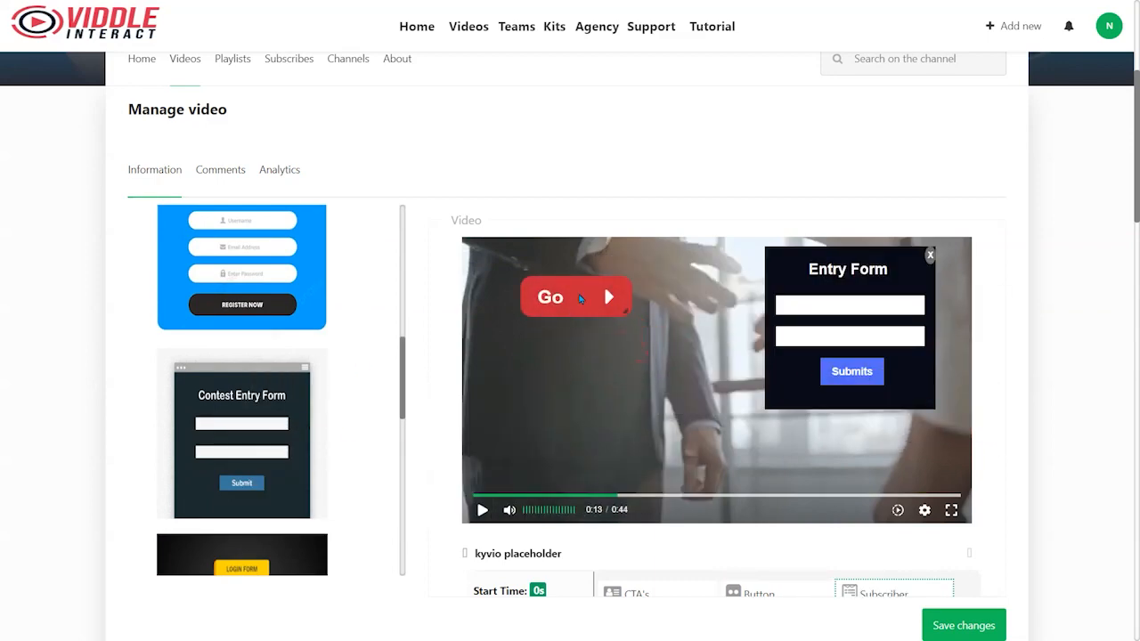
Step: Change the entry form's header text to "Enter Now!"
{"action": "scroll", "coordinate": [272, 435], "scroll_direction": "down", "scroll_amount": 4}
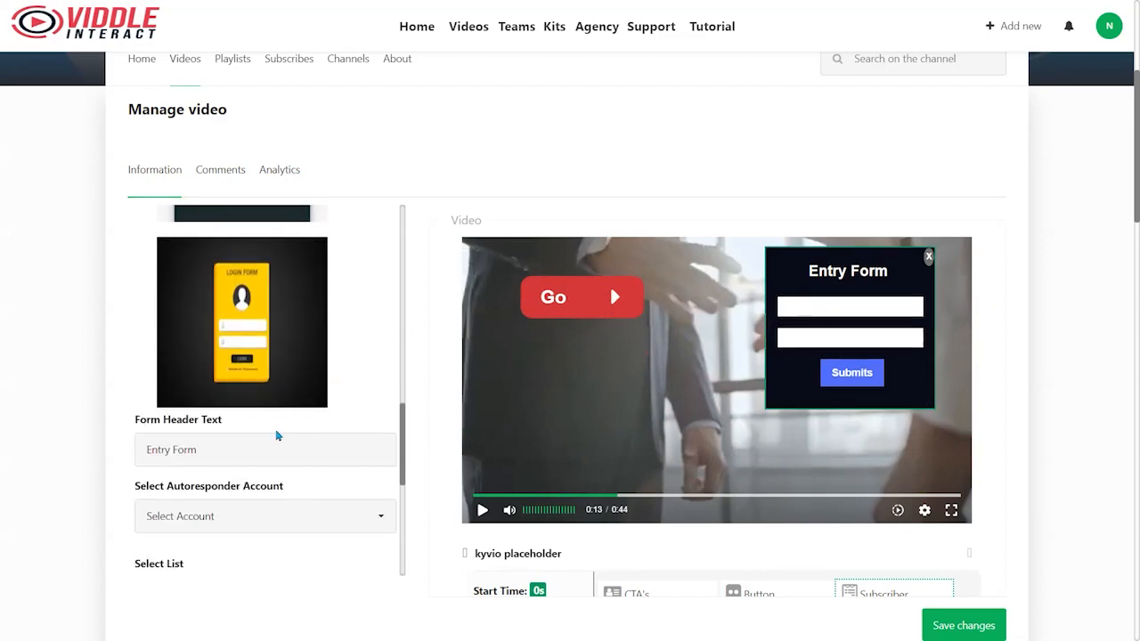
{"action": "left_click_drag", "start_coordinate": [223, 443], "coordinate": [126, 443]}
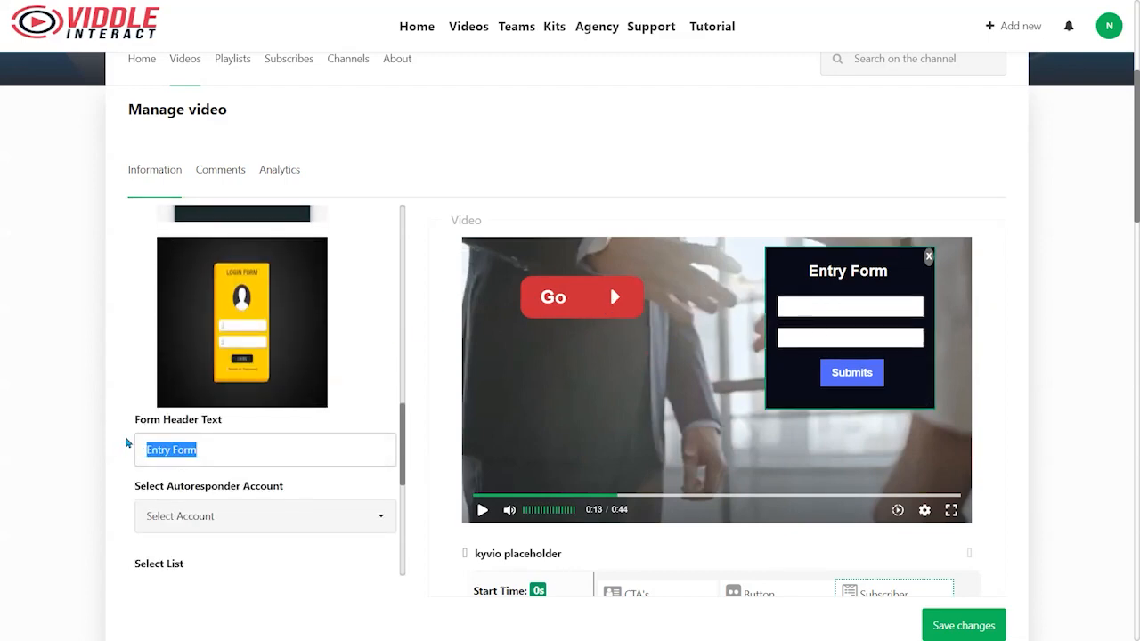
{"action": "type", "text": "ENter"}
{"action": "key", "text": "BackSpace"}
{"action": "key", "text": "BackSpace"}
{"action": "key", "text": "BackSpace"}
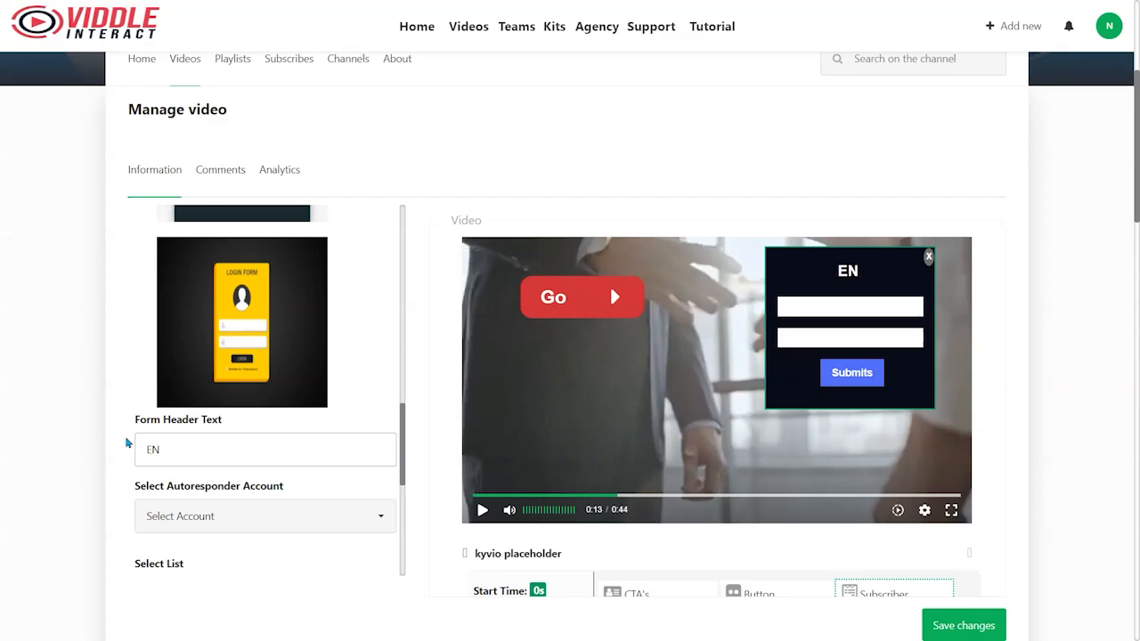
{"action": "key", "text": "BackSpace"}
{"action": "type", "text": "nter Now!~"}
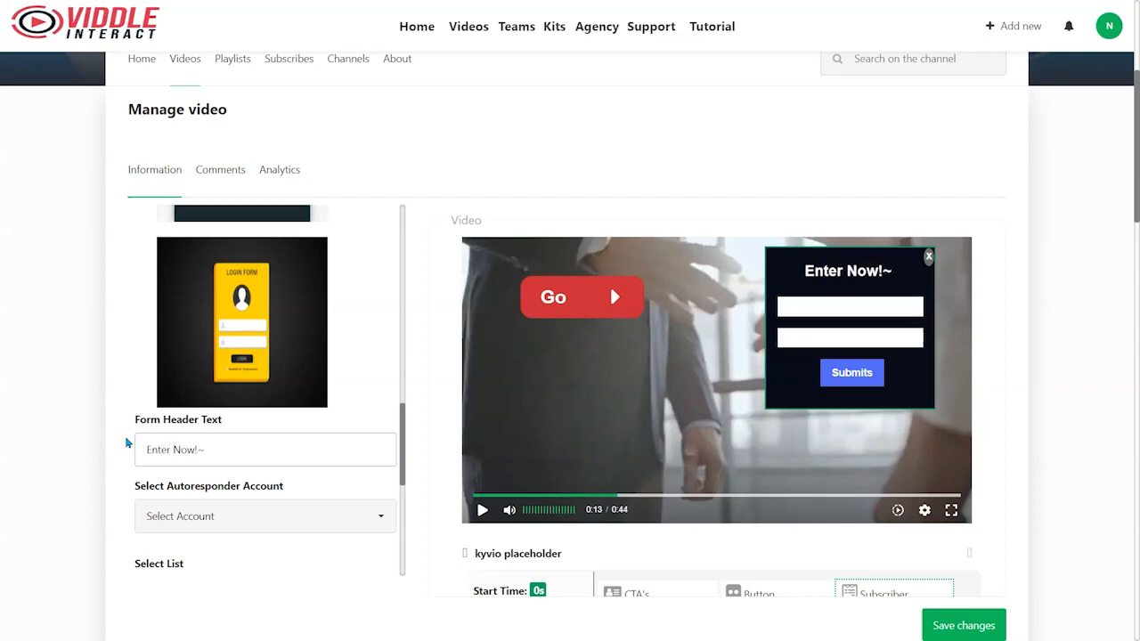
{"action": "key", "text": "BackSpace"}
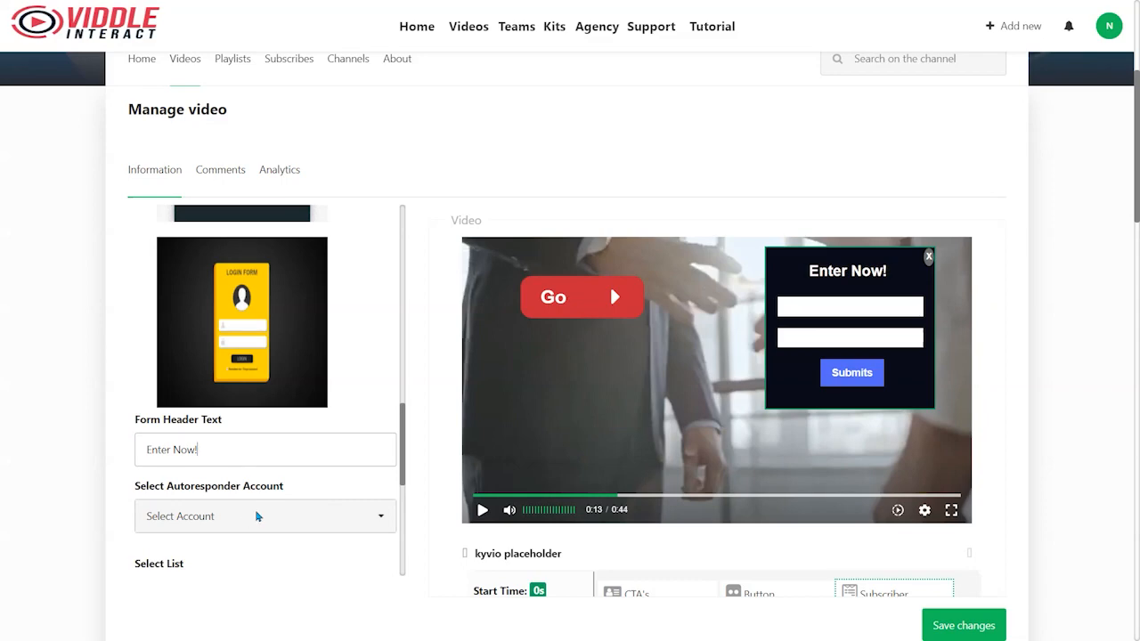
Step: Examine the entry form's autoresponder account, list, submit text, start and end time, and color settings
{"action": "scroll", "coordinate": [231, 537], "scroll_direction": "down", "scroll_amount": 1}
{"action": "left_click", "coordinate": [283, 442]}
{"action": "left_click", "coordinate": [282, 444]}
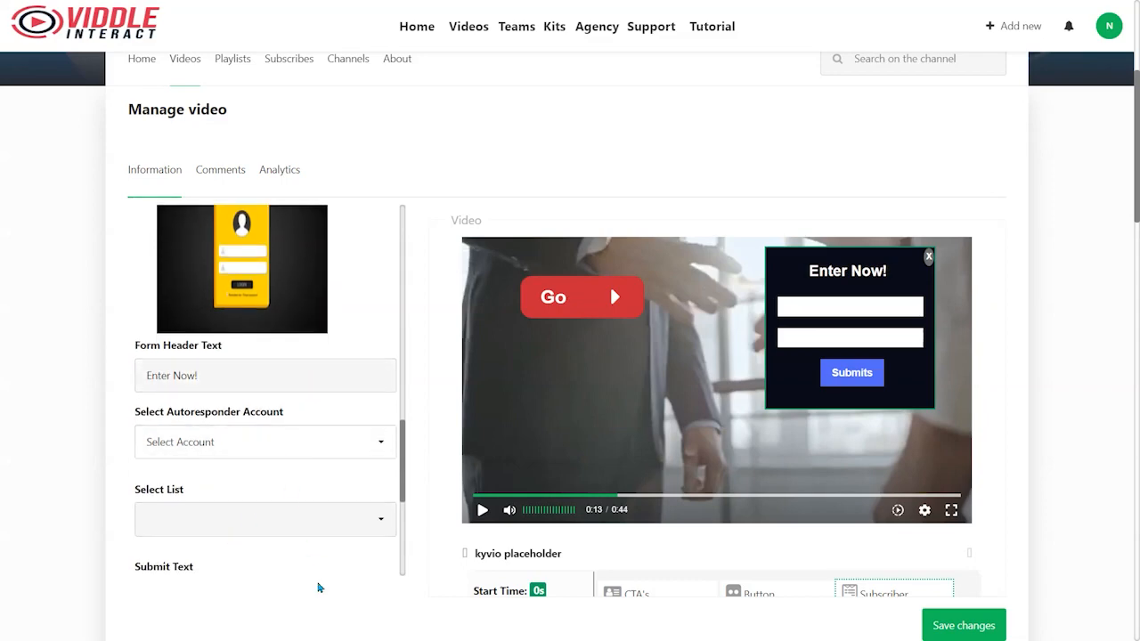
{"action": "left_click", "coordinate": [236, 531]}
{"action": "left_click", "coordinate": [236, 533]}
{"action": "scroll", "coordinate": [234, 531], "scroll_direction": "down", "scroll_amount": 1}
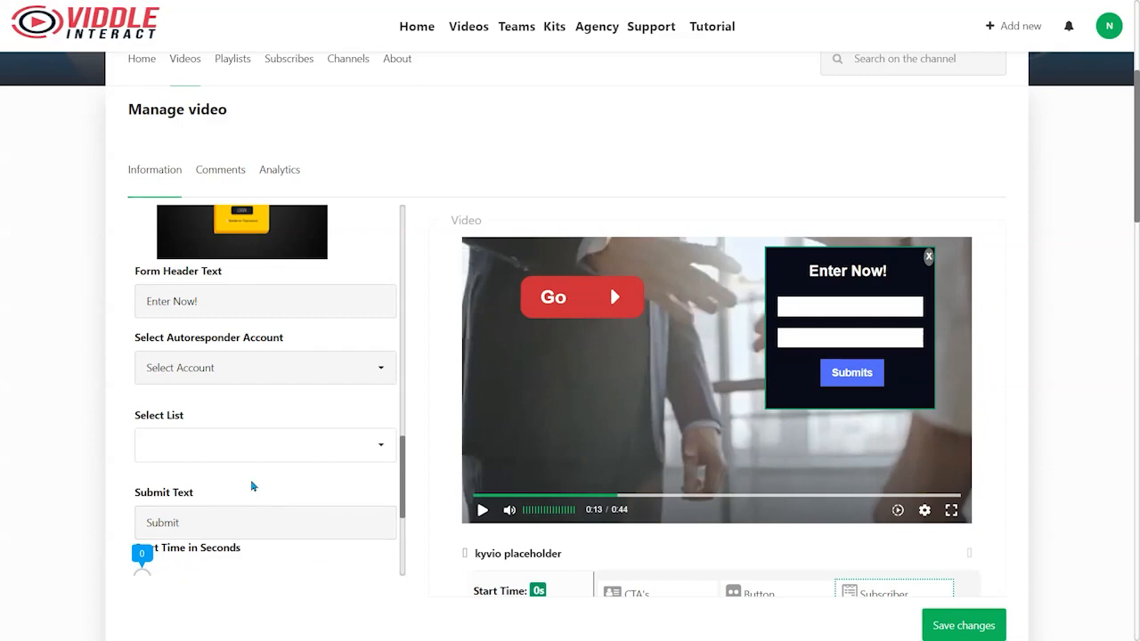
{"action": "scroll", "coordinate": [249, 485], "scroll_direction": "down", "scroll_amount": 3}
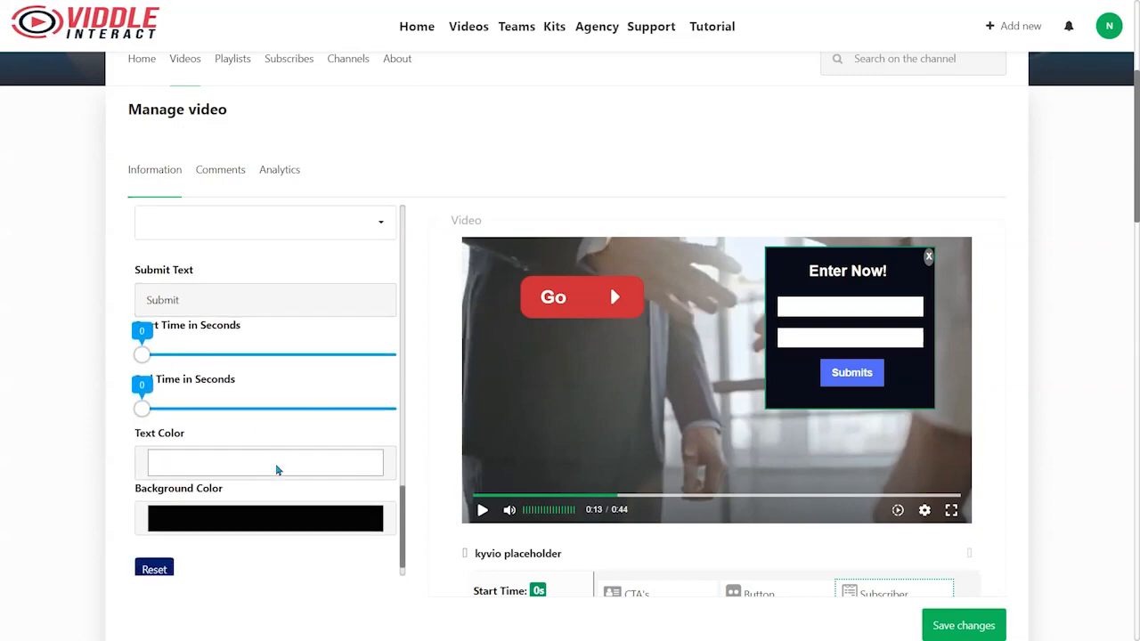
{"action": "scroll", "coordinate": [276, 463], "scroll_direction": "down", "scroll_amount": 1}
{"action": "scroll", "coordinate": [267, 476], "scroll_direction": "up", "scroll_amount": 10}
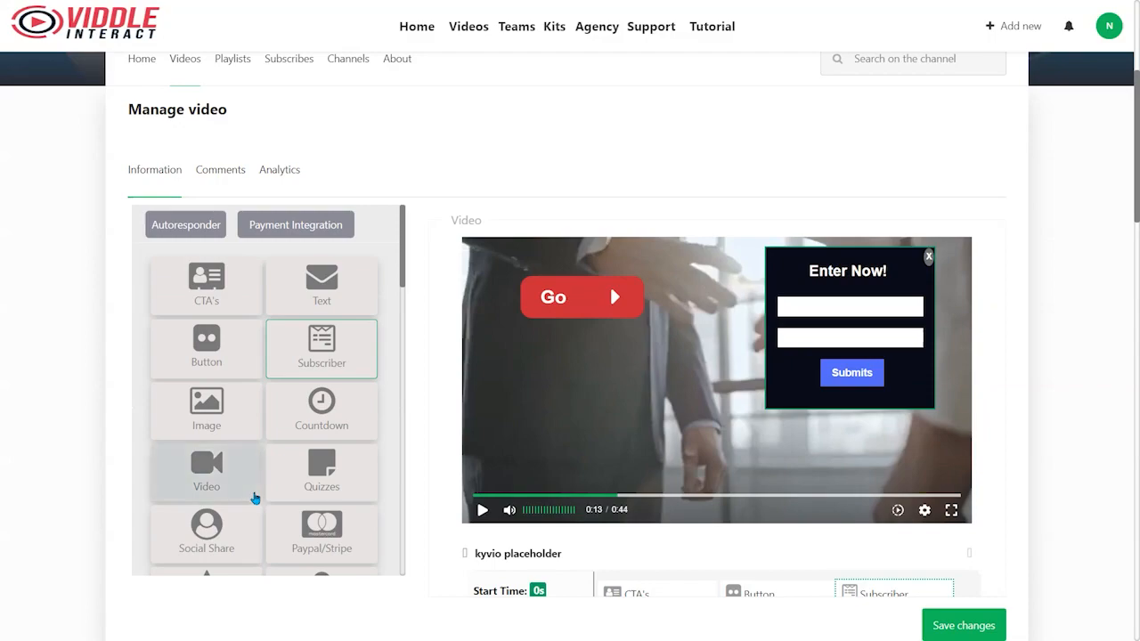
Step: Review the Image, Countdown and Video element types and the free image template
{"action": "left_click", "coordinate": [219, 417]}
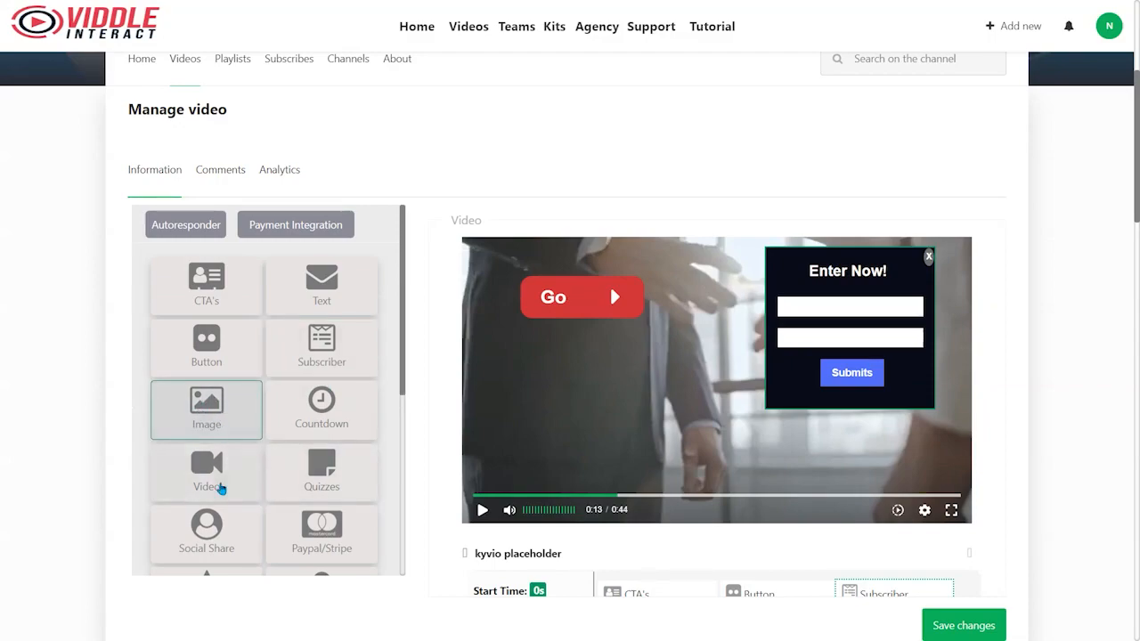
{"action": "scroll", "coordinate": [220, 487], "scroll_direction": "down", "scroll_amount": 5}
{"action": "scroll", "coordinate": [119, 562], "scroll_direction": "down", "scroll_amount": 3}
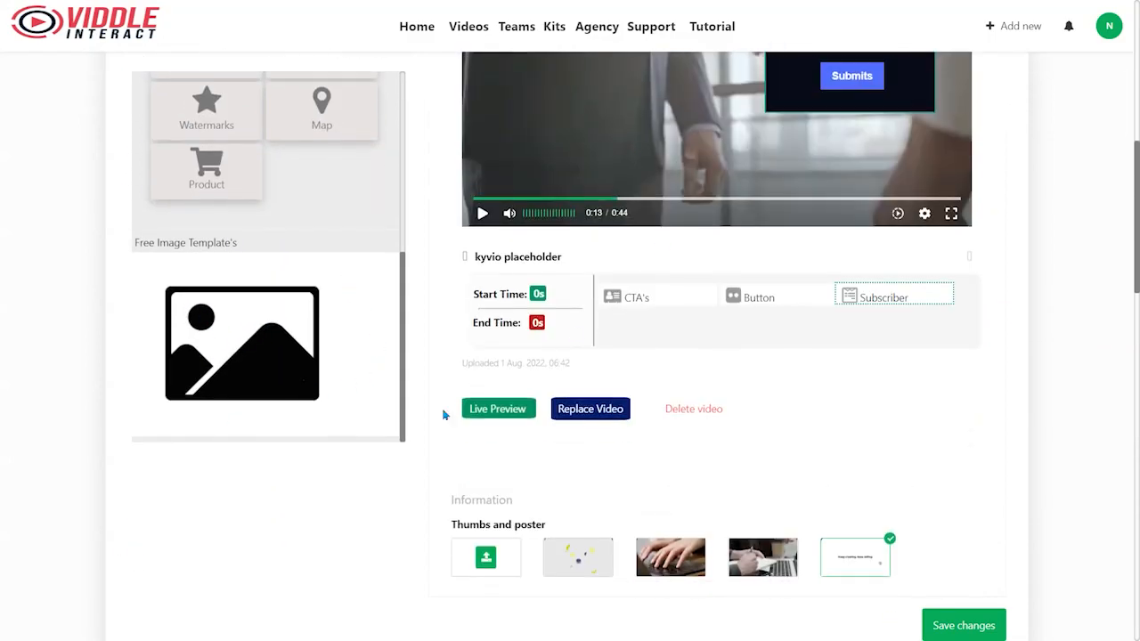
{"action": "scroll", "coordinate": [445, 414], "scroll_direction": "up", "scroll_amount": 5}
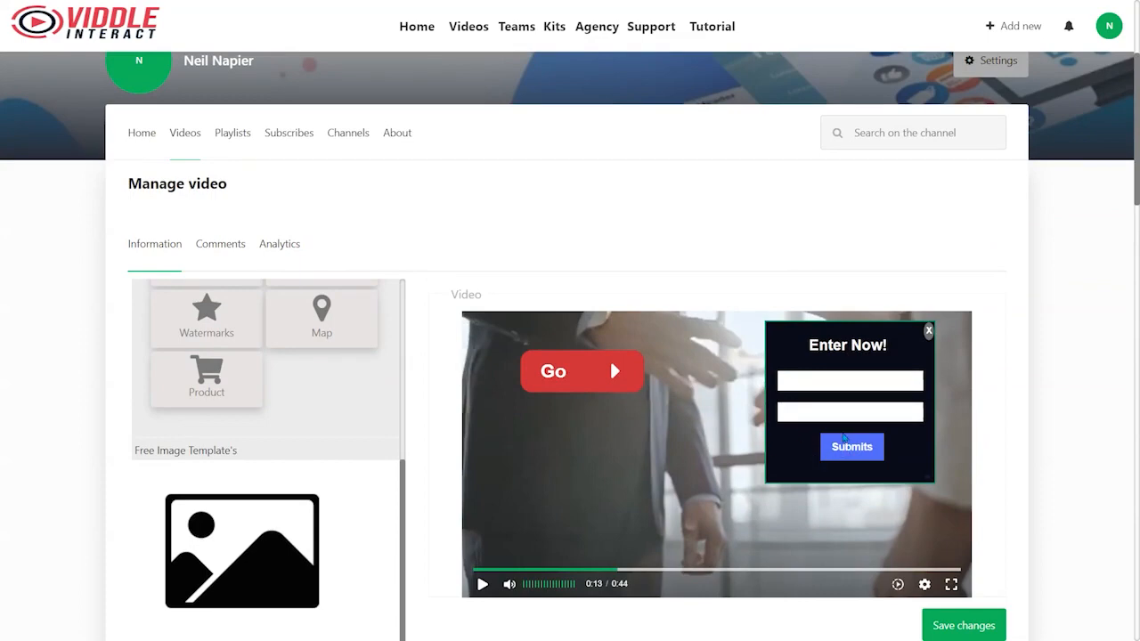
{"action": "scroll", "coordinate": [375, 559], "scroll_direction": "up", "scroll_amount": 3}
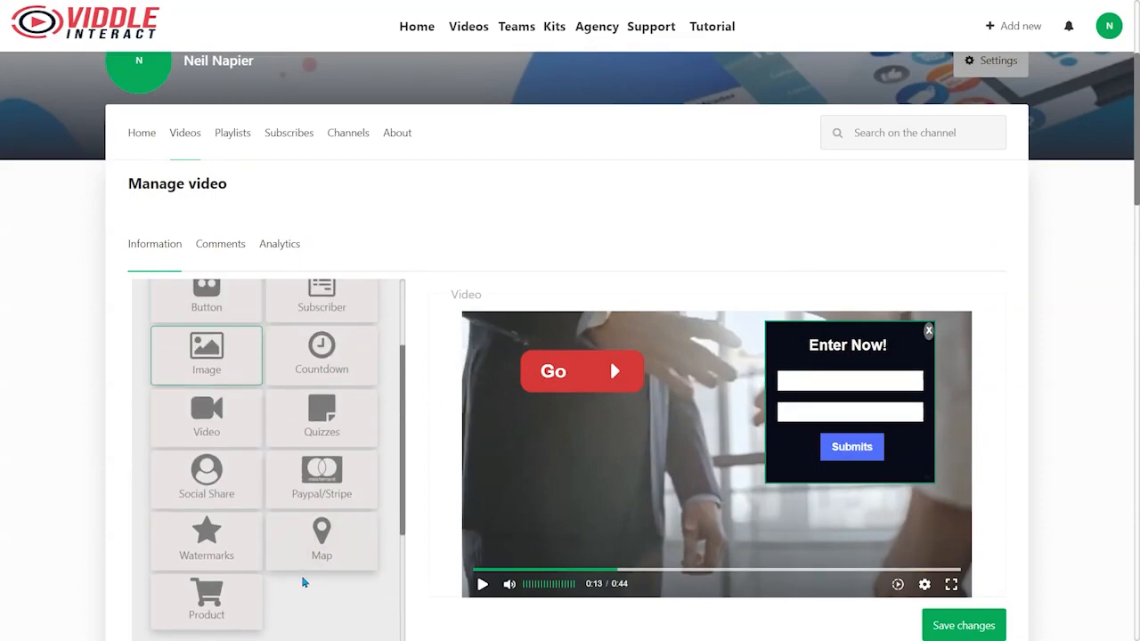
{"action": "left_click", "coordinate": [332, 363]}
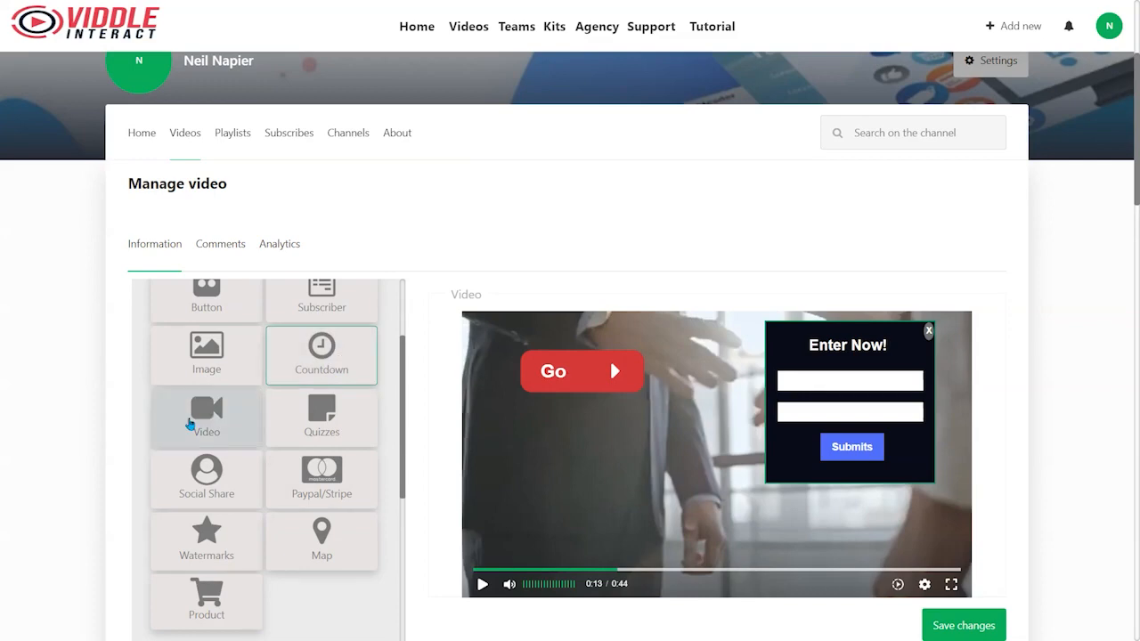
{"action": "left_click", "coordinate": [190, 425]}
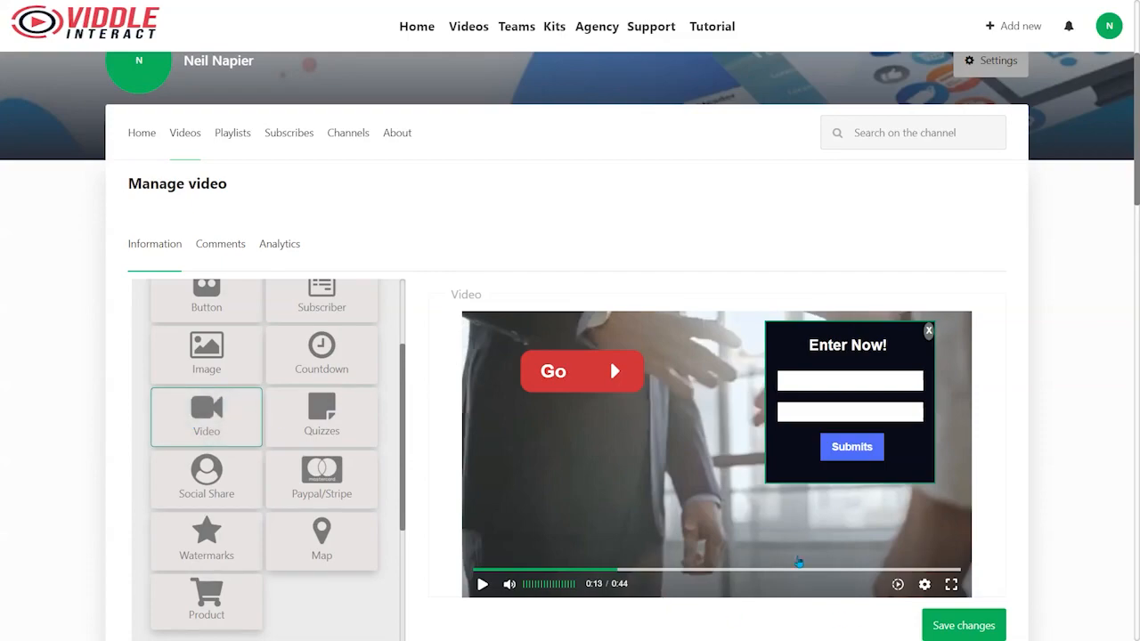
{"action": "scroll", "coordinate": [341, 433], "scroll_direction": "down", "scroll_amount": 4}
{"action": "scroll", "coordinate": [353, 521], "scroll_direction": "up", "scroll_amount": 3}
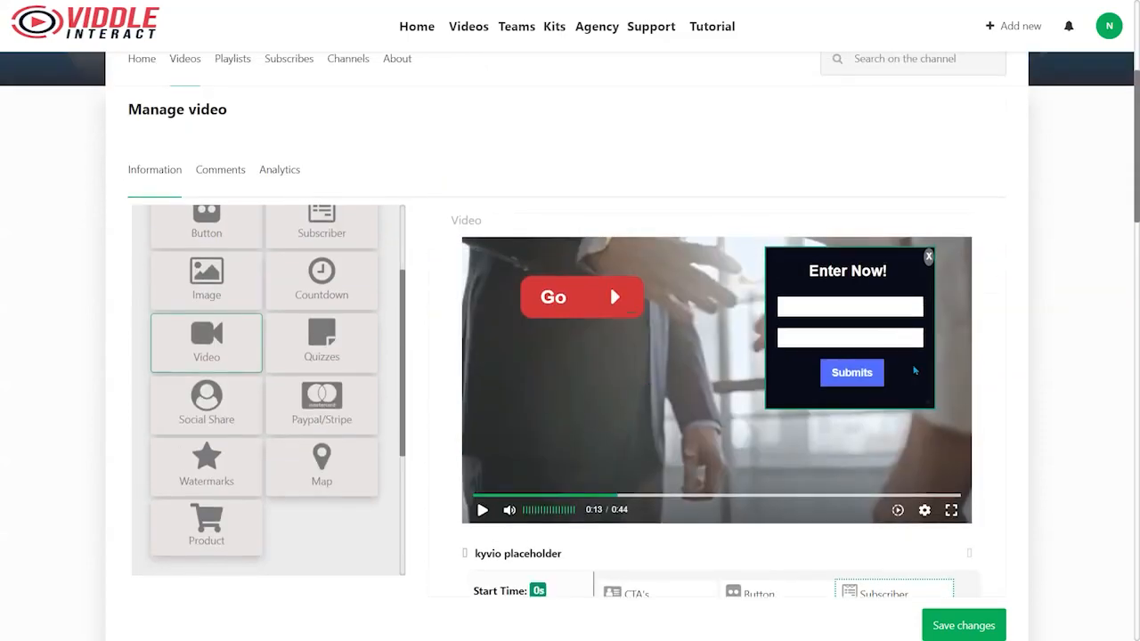
Step: Add the "What is the full form of ROM?" quiz template to the video and review its question and option fields
{"action": "left_click", "coordinate": [348, 346]}
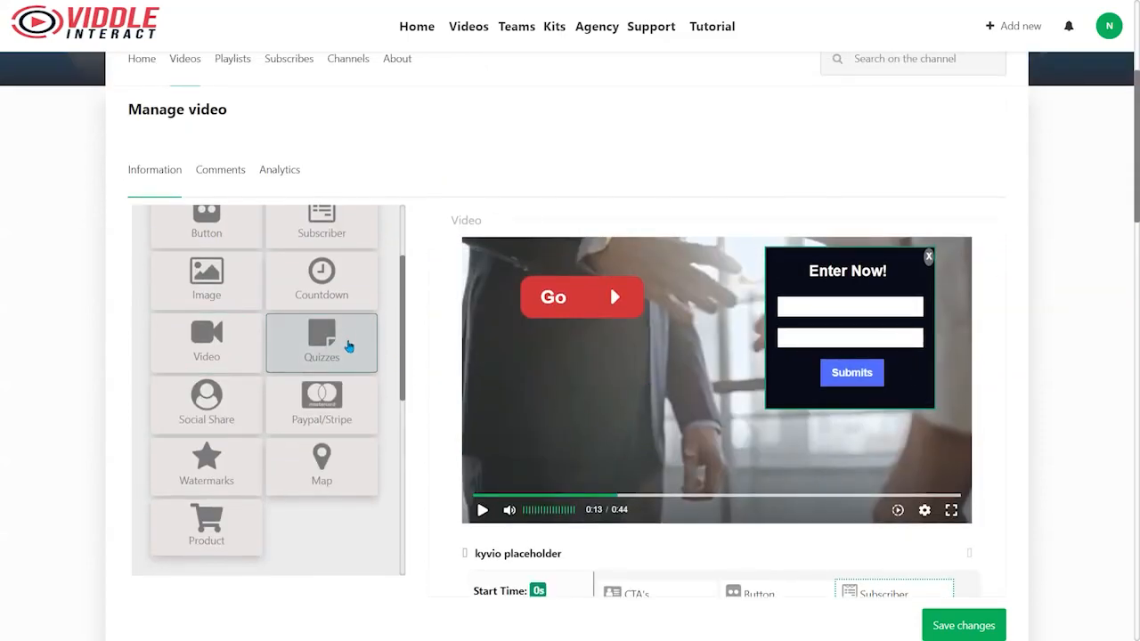
{"action": "scroll", "coordinate": [294, 532], "scroll_direction": "down", "scroll_amount": 1}
{"action": "scroll", "coordinate": [348, 408], "scroll_direction": "down", "scroll_amount": 3}
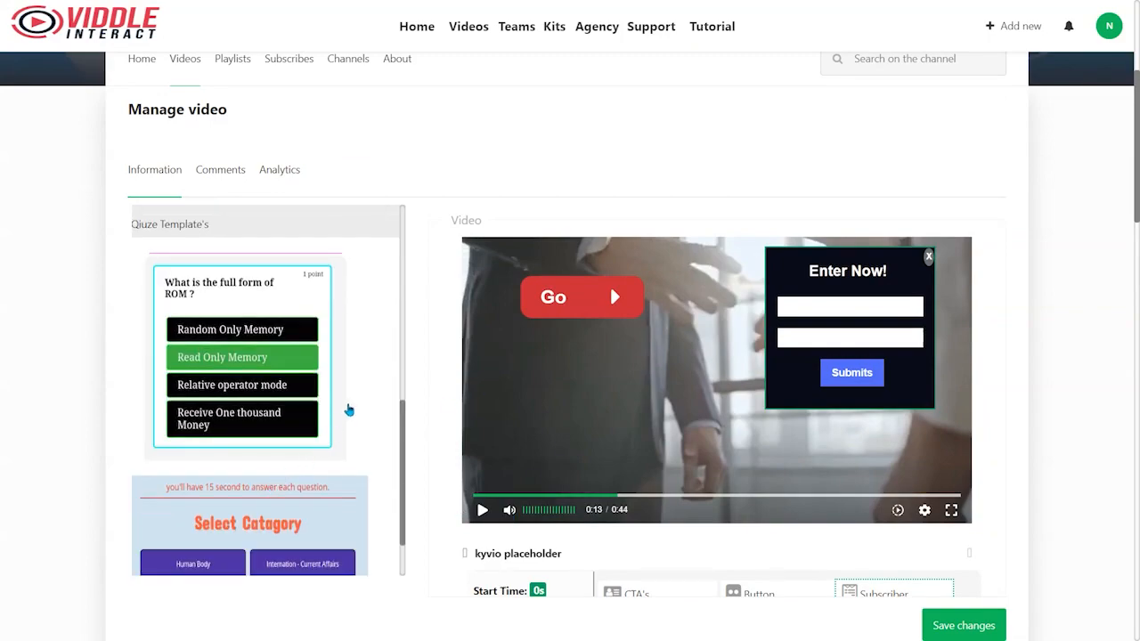
{"action": "left_click_drag", "start_coordinate": [230, 317], "coordinate": [643, 355]}
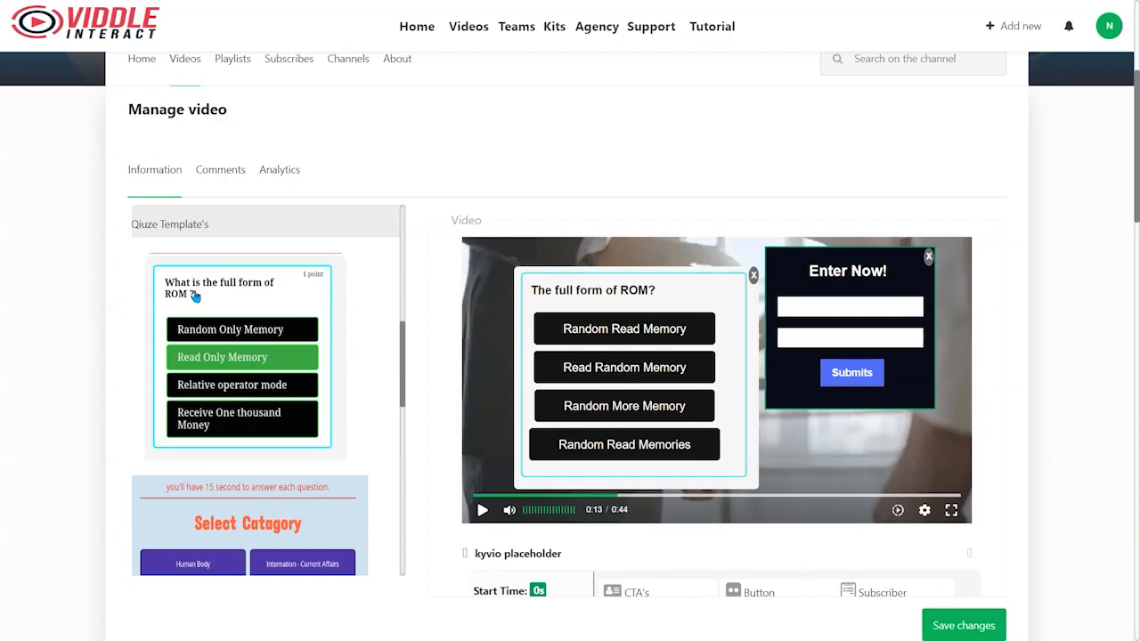
{"action": "scroll", "coordinate": [191, 455], "scroll_direction": "down", "scroll_amount": 5}
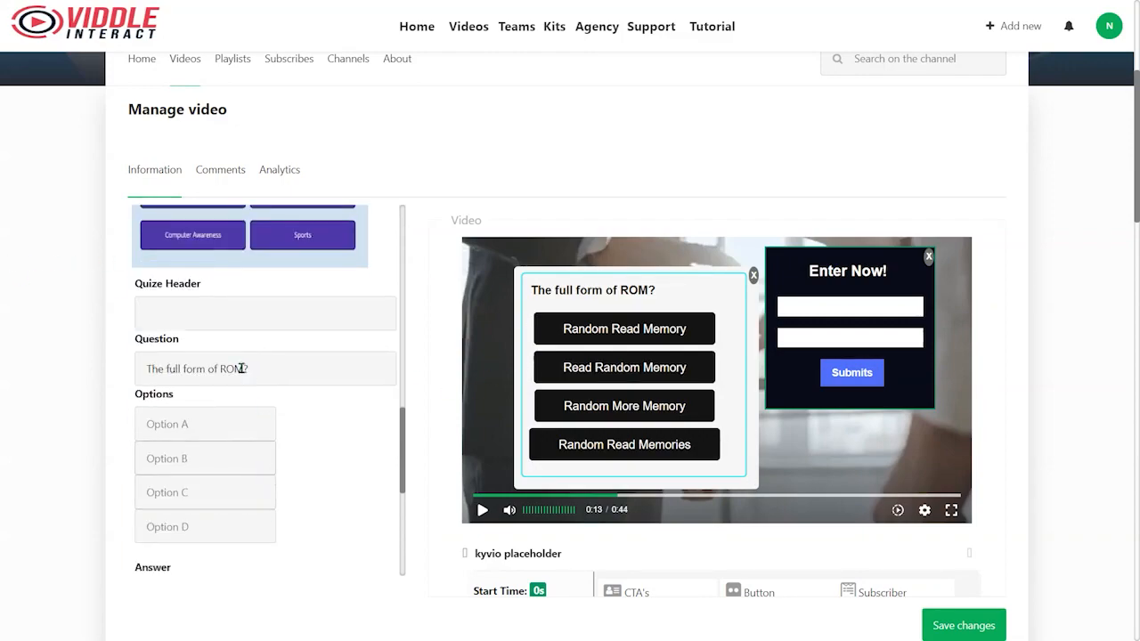
{"action": "scroll", "coordinate": [269, 335], "scroll_direction": "up", "scroll_amount": 6}
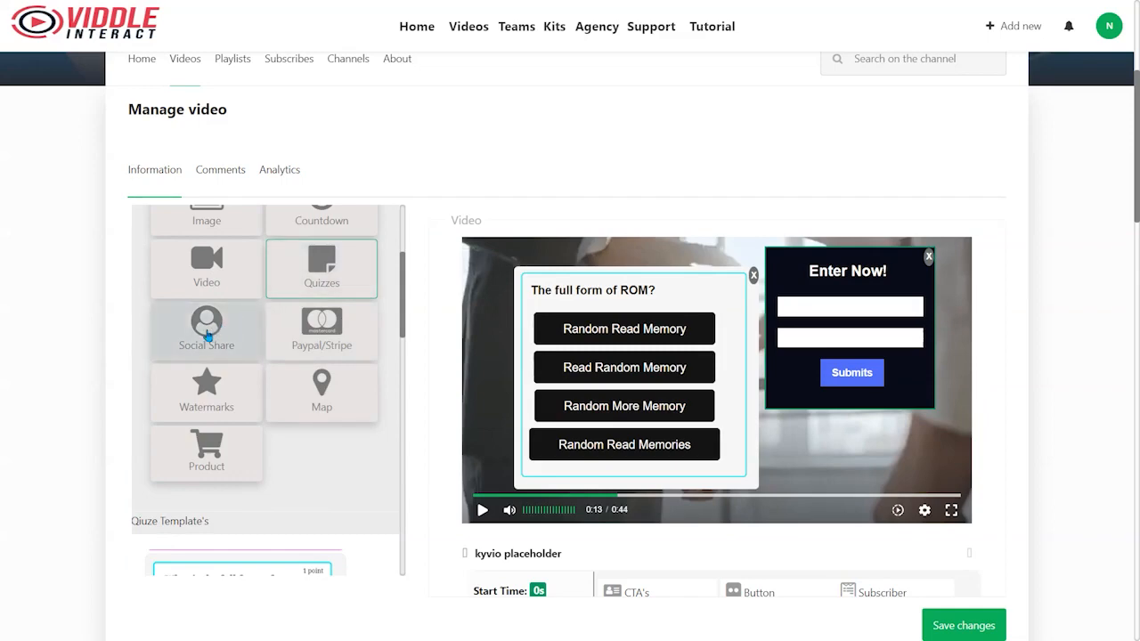
Step: Add the square-icon social share template with Facebook, Instagram and YouTube to the video and move it toward the frame's lower right
{"action": "left_click", "coordinate": [221, 330]}
{"action": "scroll", "coordinate": [349, 390], "scroll_direction": "down", "scroll_amount": 3}
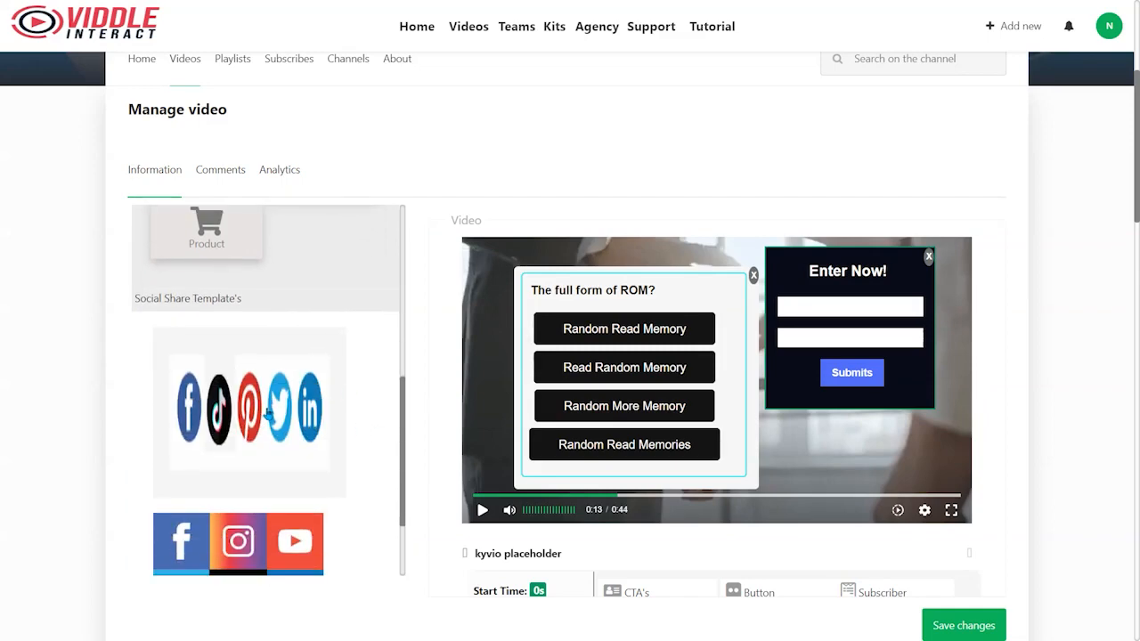
{"action": "left_click_drag", "start_coordinate": [250, 537], "coordinate": [835, 460]}
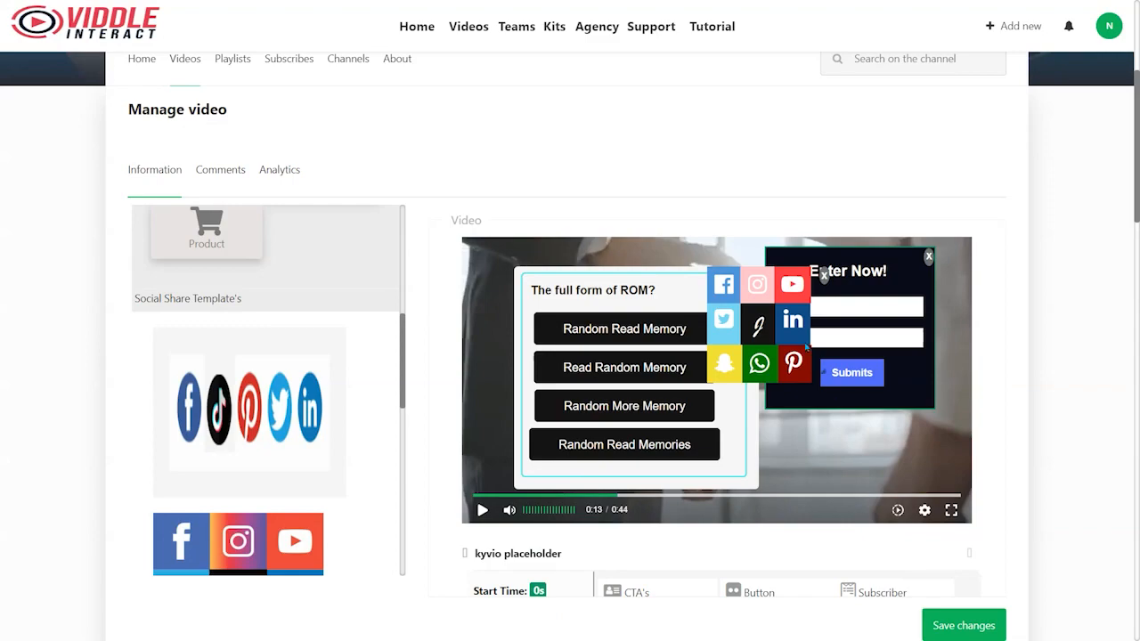
{"action": "left_click_drag", "start_coordinate": [807, 348], "coordinate": [910, 433]}
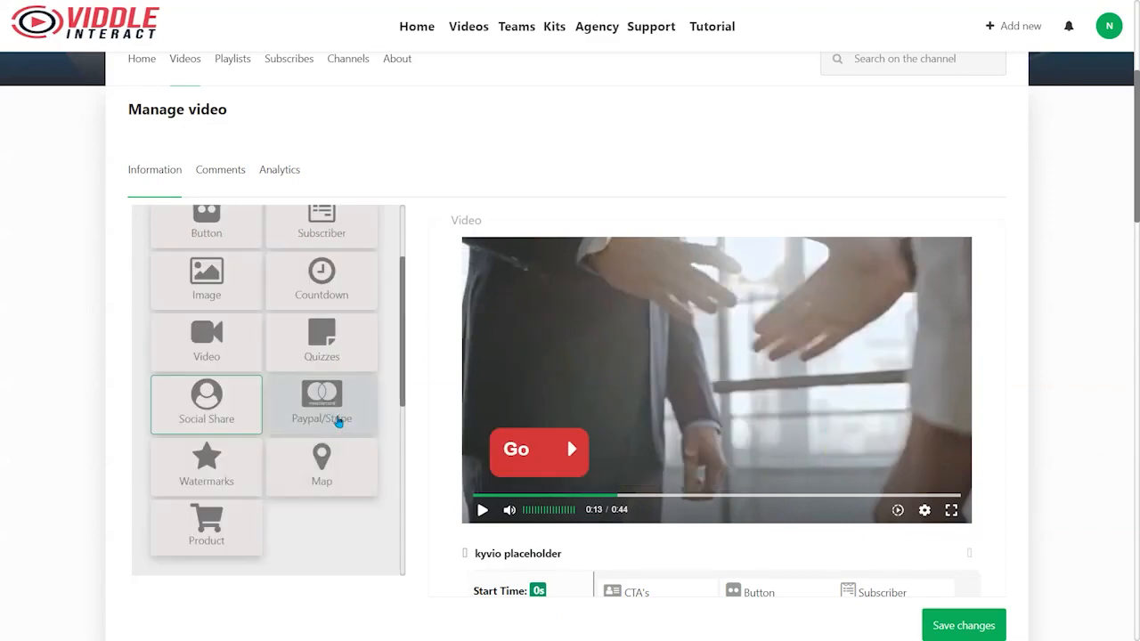
Step: Add the white "Total amount" payment template with the purple Make Payment button to the video and set its price to 97.00
{"action": "left_click", "coordinate": [301, 412]}
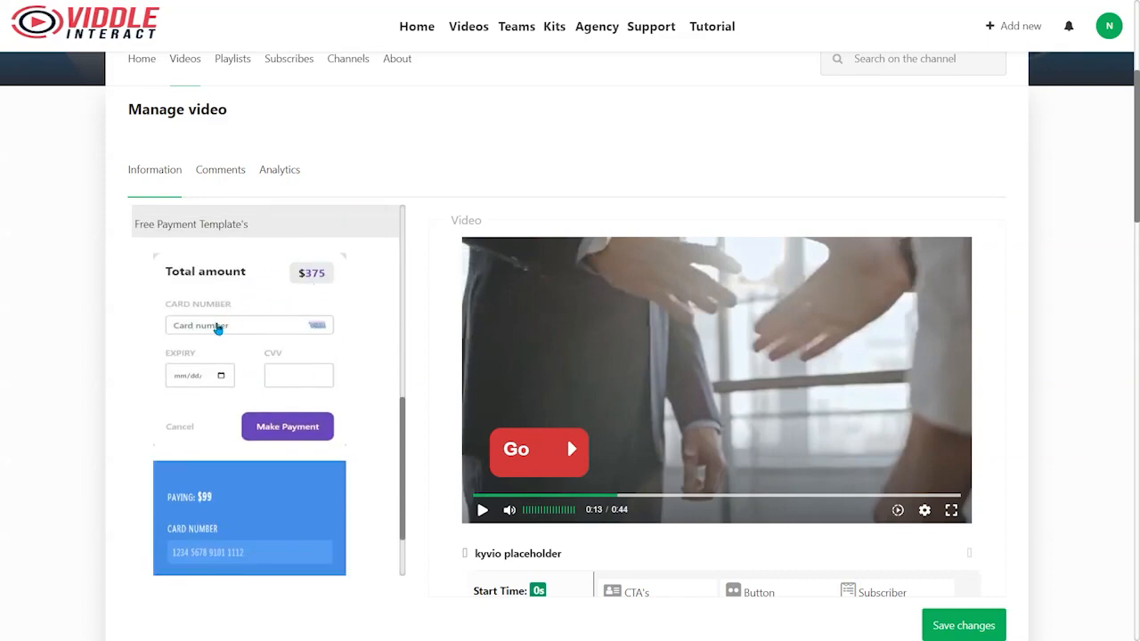
{"action": "left_click_drag", "start_coordinate": [219, 326], "coordinate": [751, 419]}
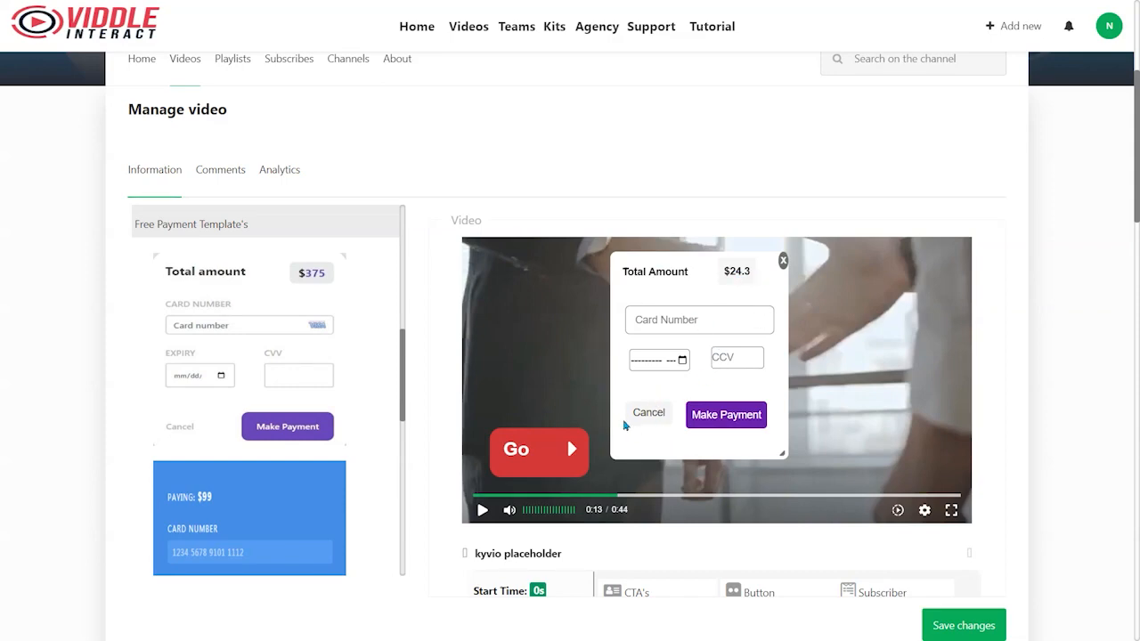
{"action": "scroll", "coordinate": [316, 436], "scroll_direction": "down", "scroll_amount": 3}
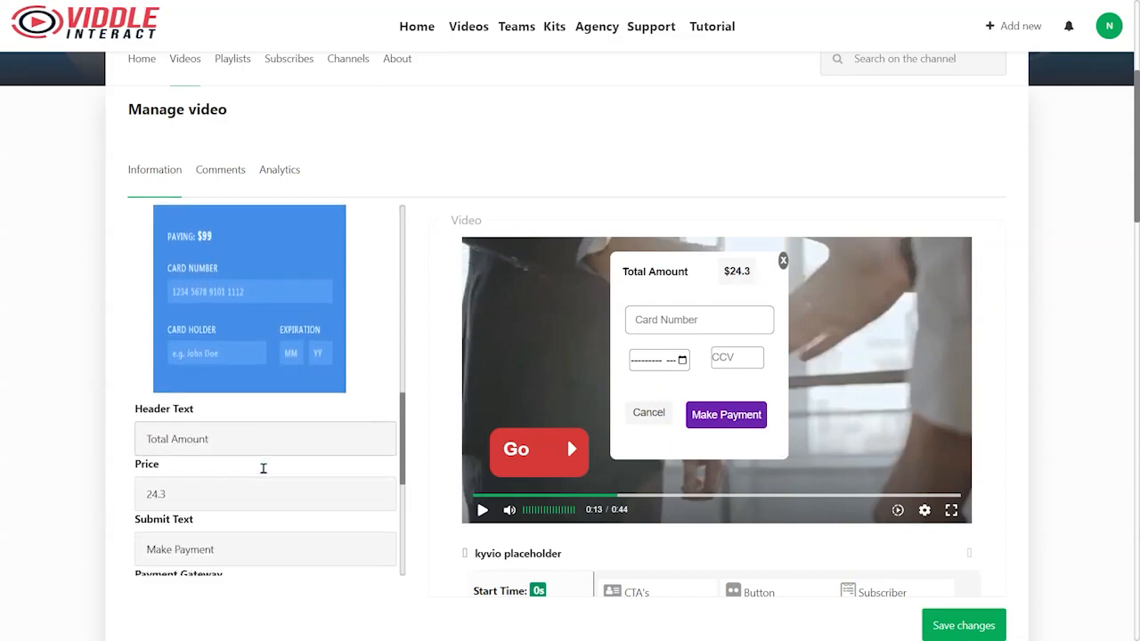
{"action": "left_click_drag", "start_coordinate": [114, 433], "coordinate": [14, 432]}
{"action": "left_click_drag", "start_coordinate": [238, 462], "coordinate": [92, 455]}
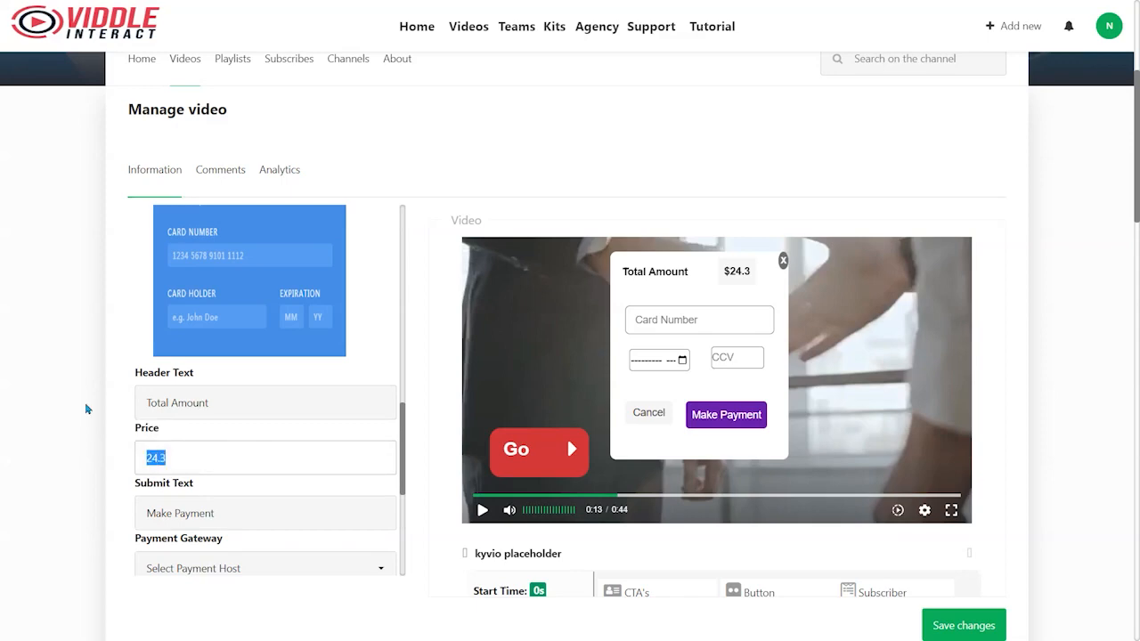
{"action": "type", "text": "97.00"}
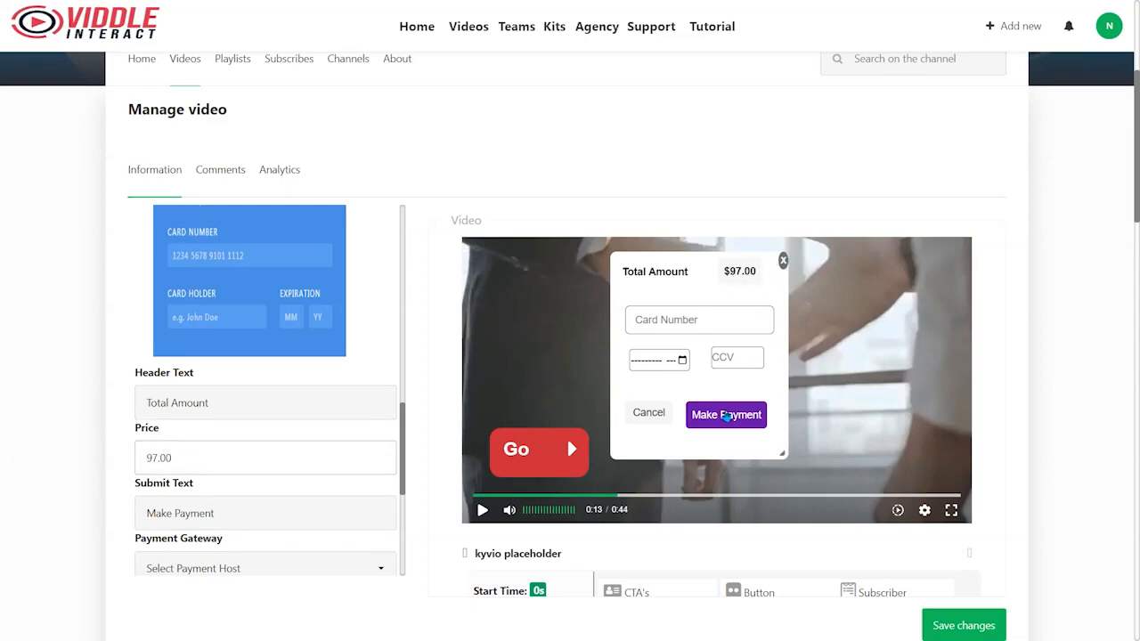
Step: Check the payment gateway choices available for the Total Amount payment form
{"action": "scroll", "coordinate": [395, 448], "scroll_direction": "down", "scroll_amount": 3}
{"action": "left_click", "coordinate": [261, 346]}
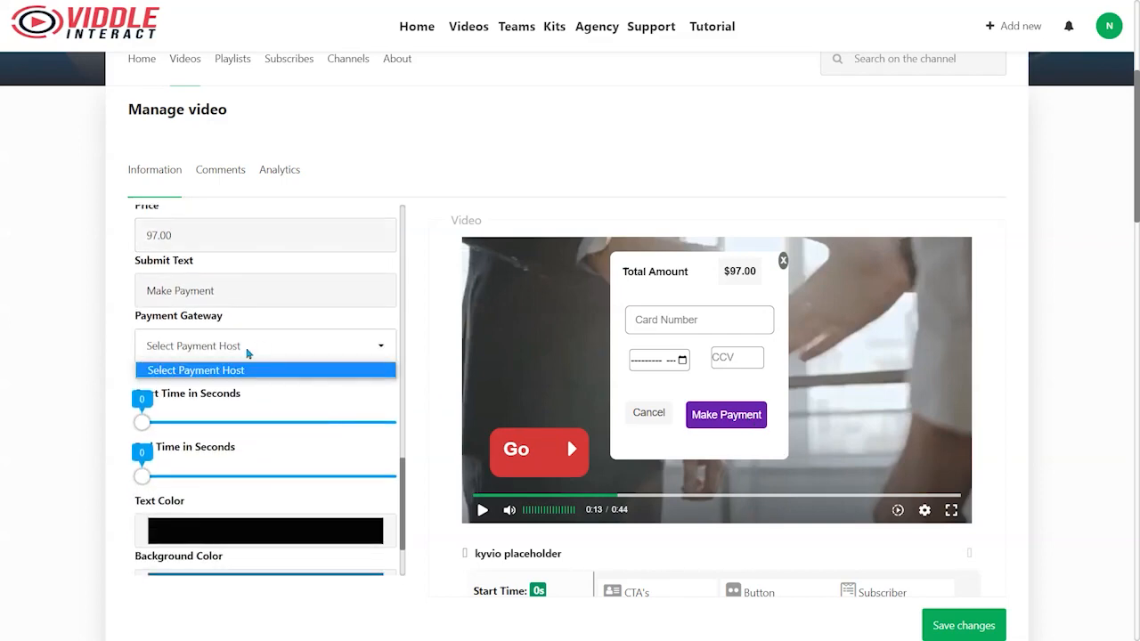
{"action": "scroll", "coordinate": [286, 401], "scroll_direction": "up", "scroll_amount": 6}
{"action": "scroll", "coordinate": [286, 484], "scroll_direction": "up", "scroll_amount": 3}
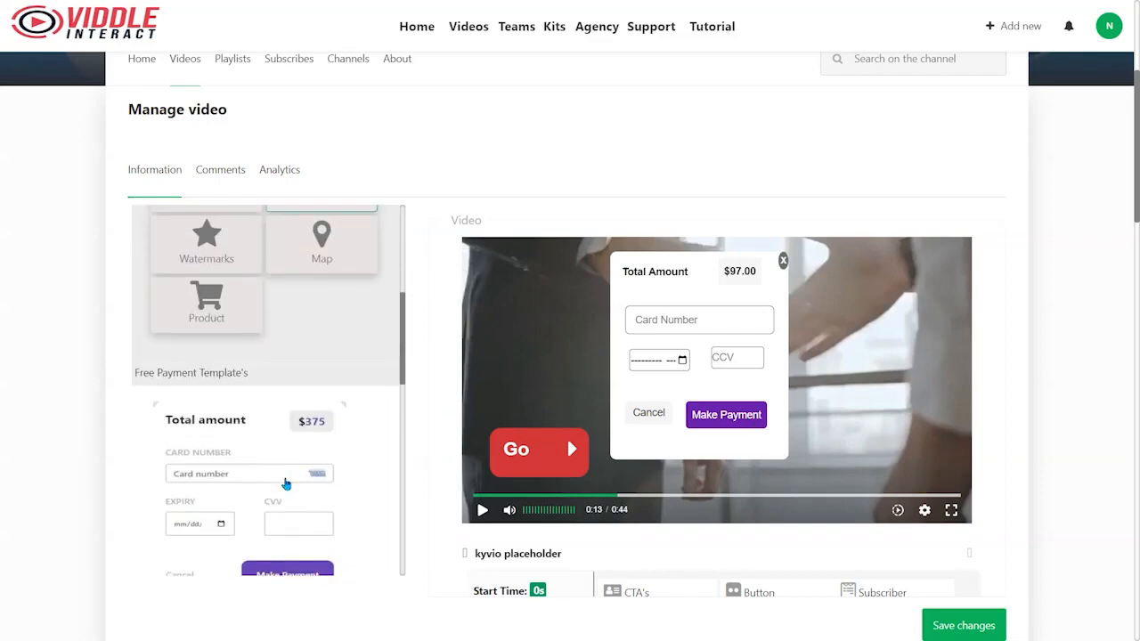
Step: Add the red DRAFT stamp from the free watermark templates to the video, beside the payment form's Make Payment button
{"action": "scroll", "coordinate": [344, 438], "scroll_direction": "up", "scroll_amount": 2}
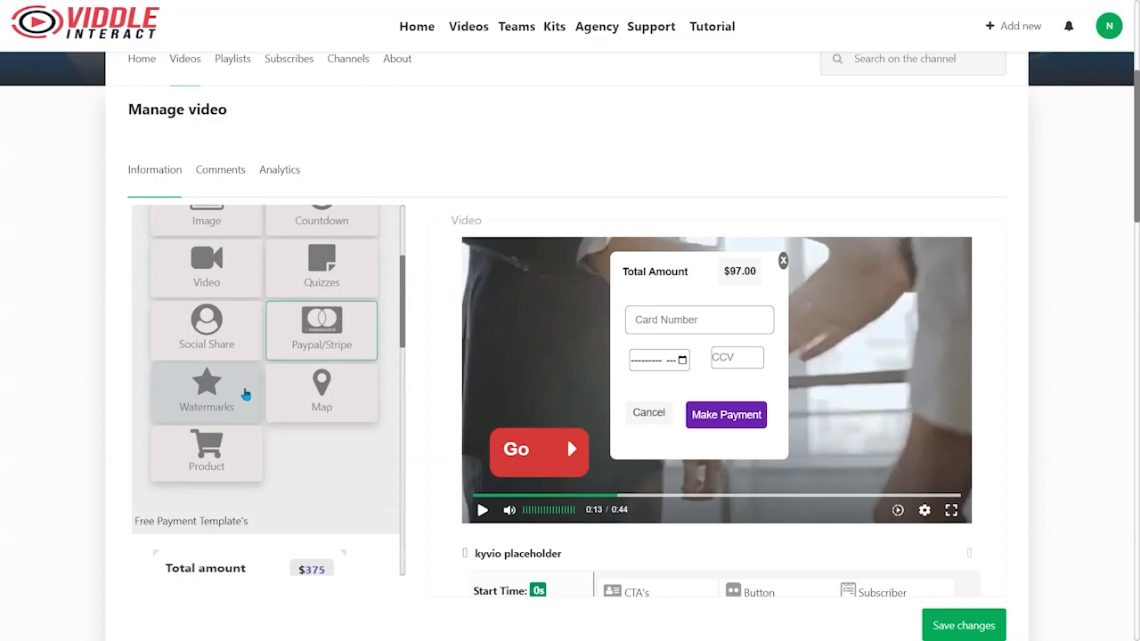
{"action": "left_click", "coordinate": [235, 399]}
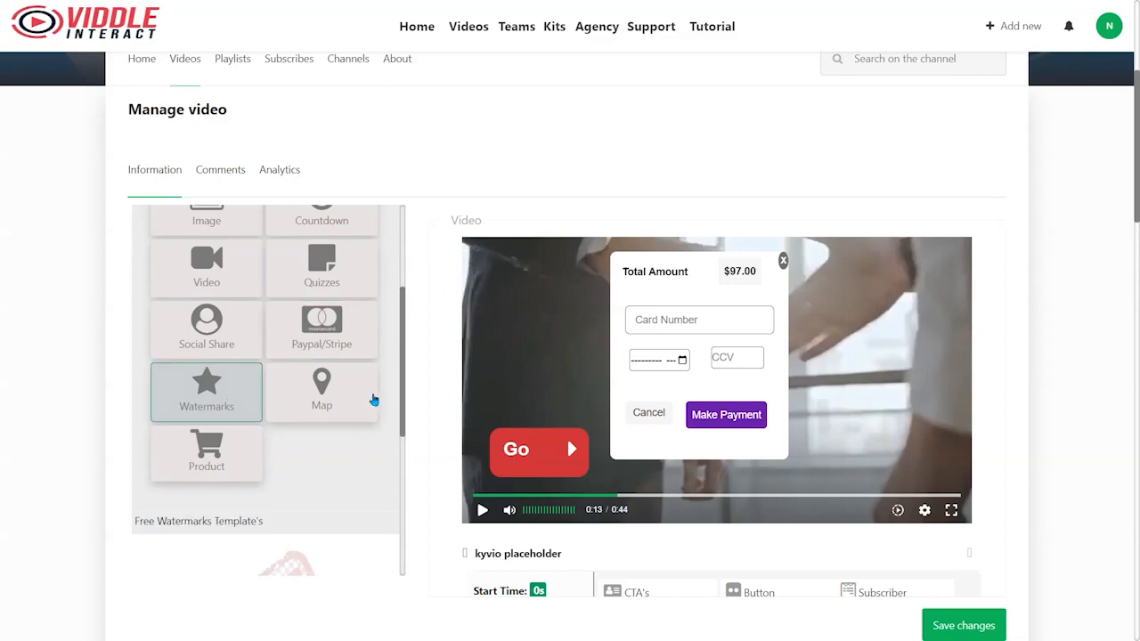
{"action": "scroll", "coordinate": [366, 407], "scroll_direction": "down", "scroll_amount": 3}
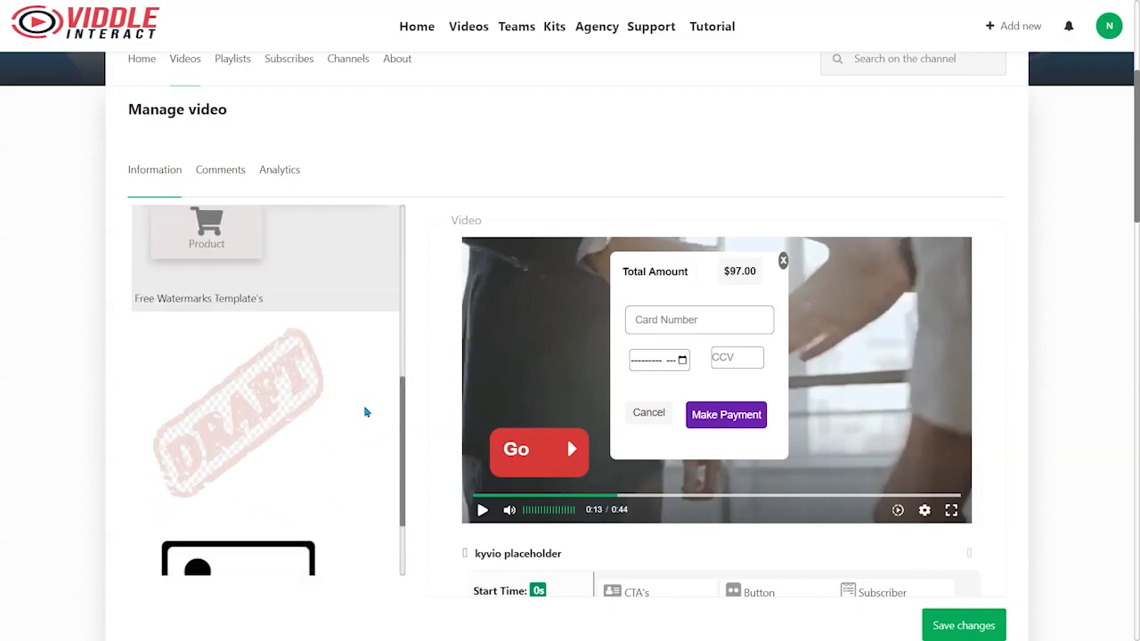
{"action": "scroll", "coordinate": [284, 489], "scroll_direction": "down", "scroll_amount": 2}
{"action": "left_click_drag", "start_coordinate": [237, 308], "coordinate": [838, 390]}
Step: Add the New York map from the free map templates to the video, overlapping the payment form
{"action": "scroll", "coordinate": [178, 376], "scroll_direction": "up", "scroll_amount": 5}
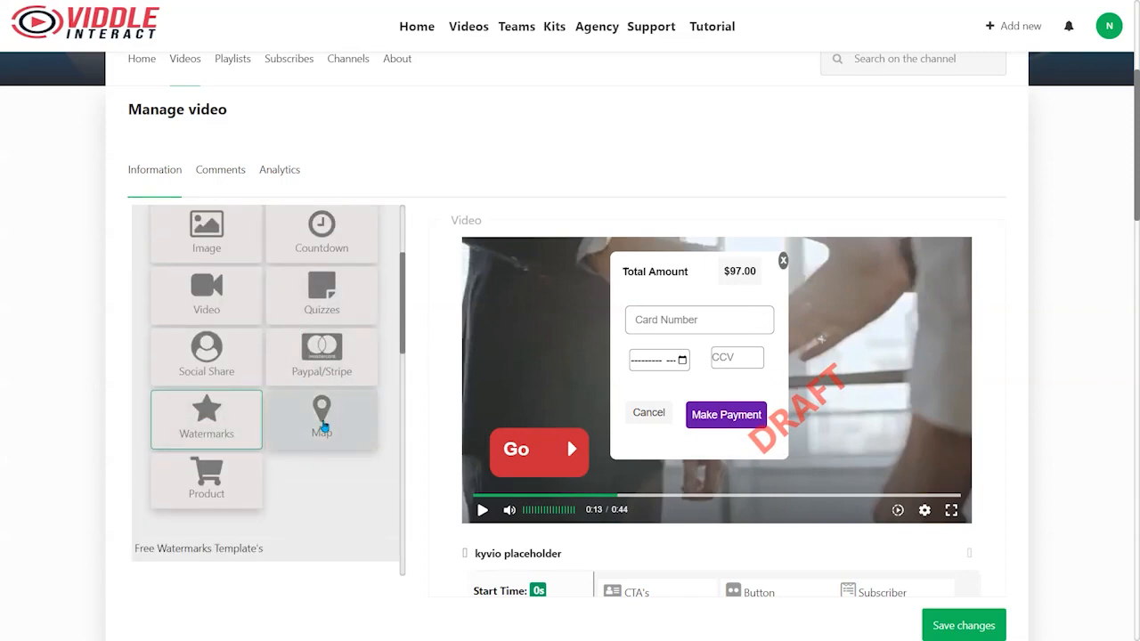
{"action": "left_click", "coordinate": [321, 426]}
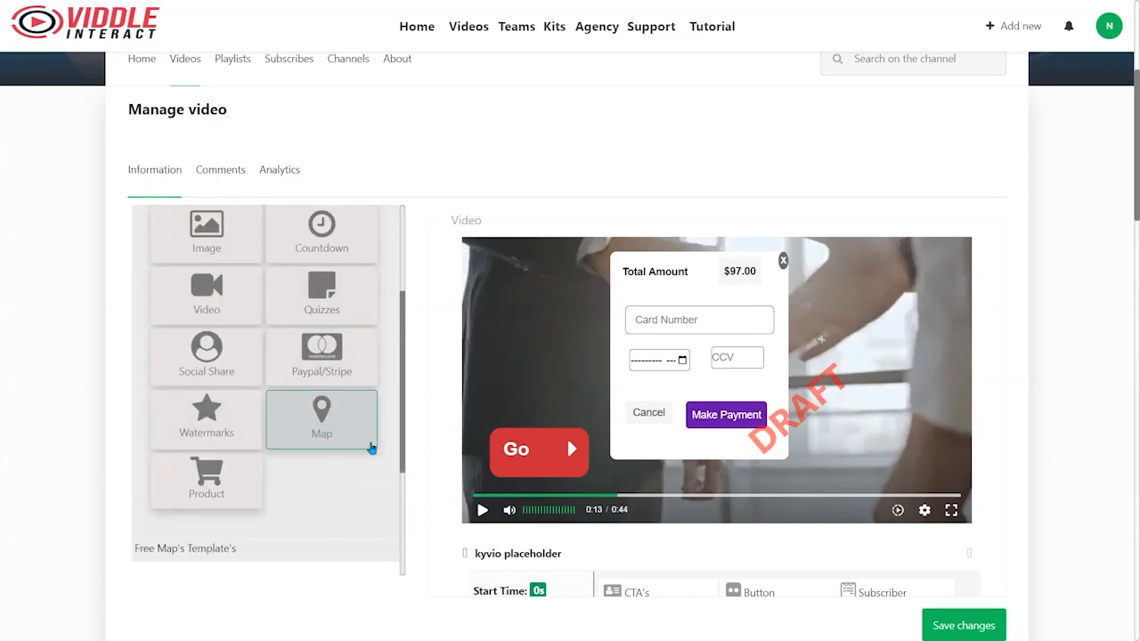
{"action": "scroll", "coordinate": [374, 448], "scroll_direction": "down", "scroll_amount": 4}
{"action": "scroll", "coordinate": [256, 476], "scroll_direction": "down", "scroll_amount": 3}
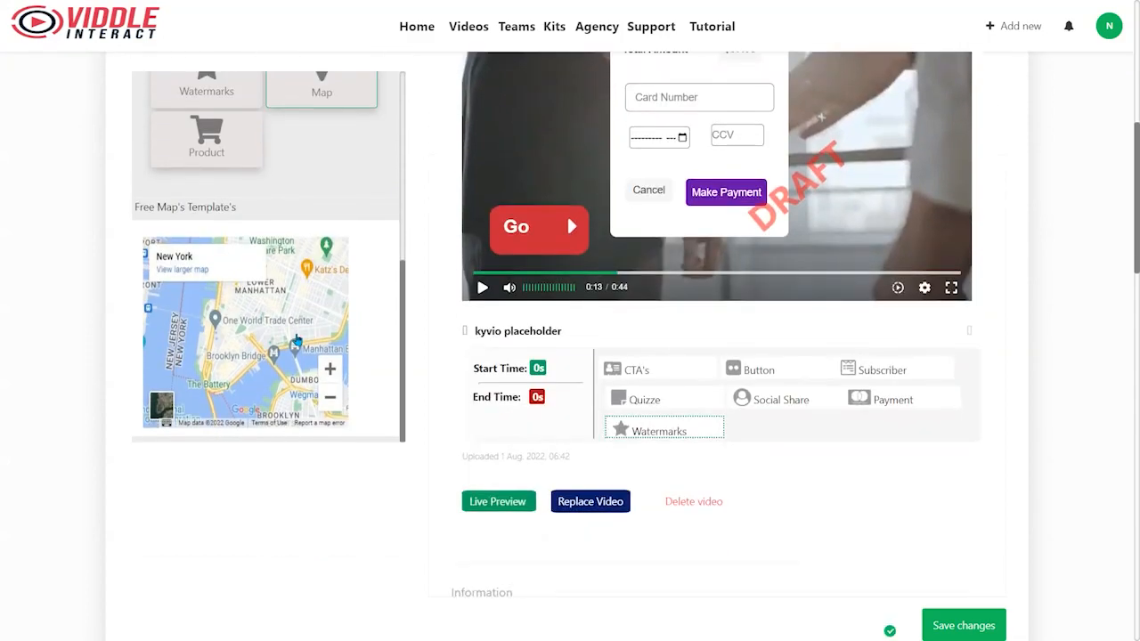
{"action": "left_click_drag", "start_coordinate": [294, 341], "coordinate": [907, 175]}
{"action": "scroll", "coordinate": [134, 486], "scroll_direction": "up", "scroll_amount": 3}
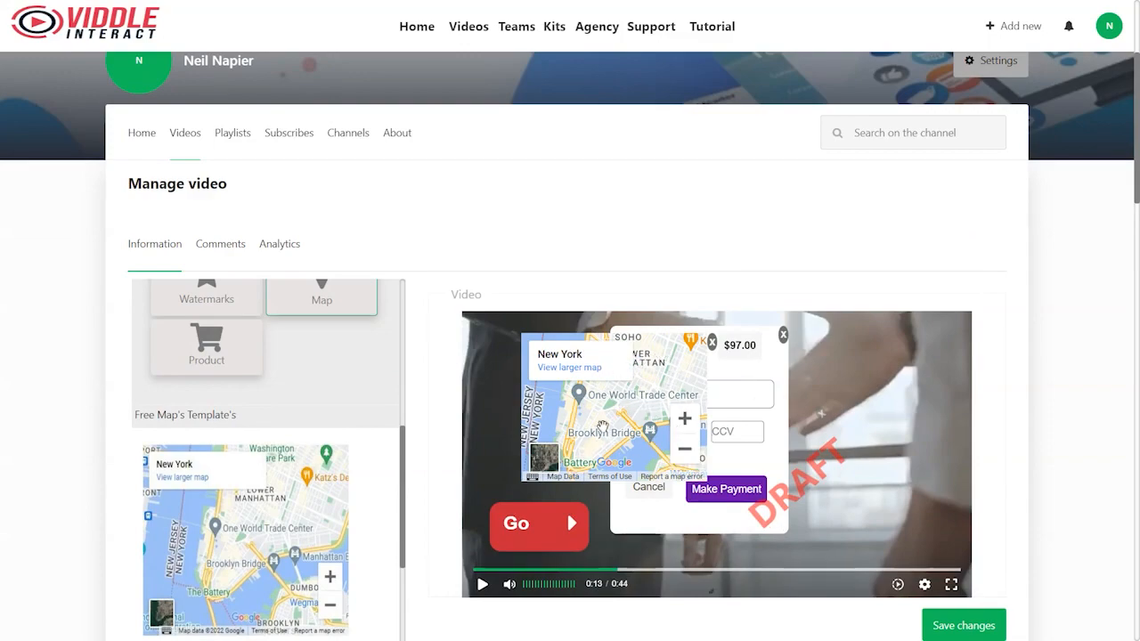
Step: Test the map's zoom in both directions, ending zoomed out to the whole New York City area
{"action": "left_click", "coordinate": [694, 424]}
{"action": "left_click", "coordinate": [687, 421]}
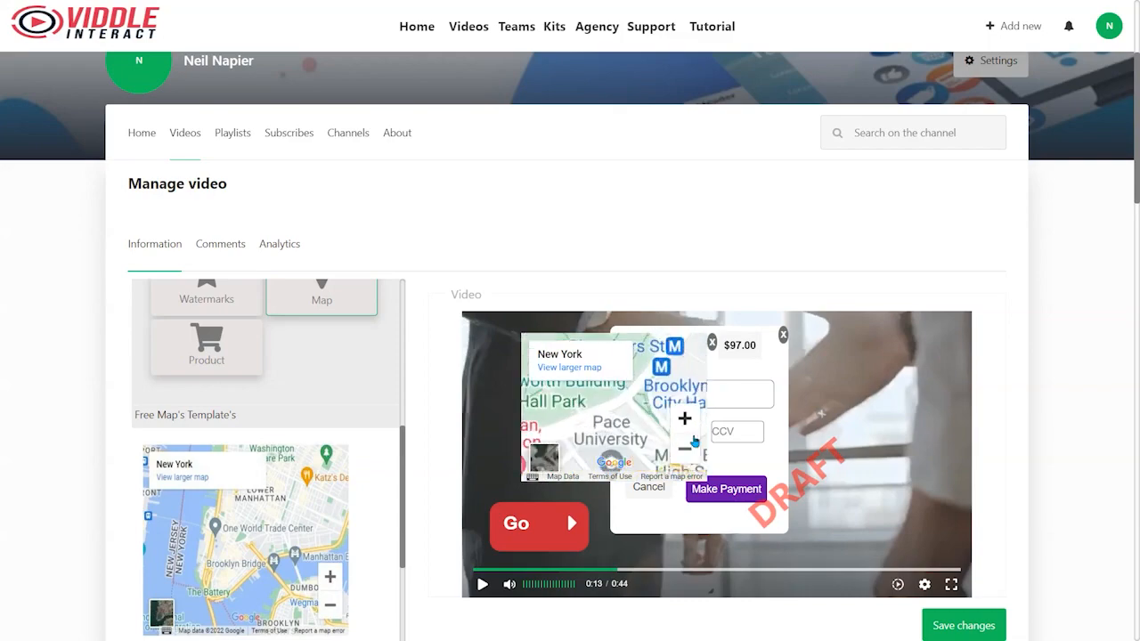
{"action": "left_click", "coordinate": [686, 452]}
{"action": "left_click", "coordinate": [686, 454]}
{"action": "left_click", "coordinate": [686, 454]}
{"action": "left_click", "coordinate": [686, 455]}
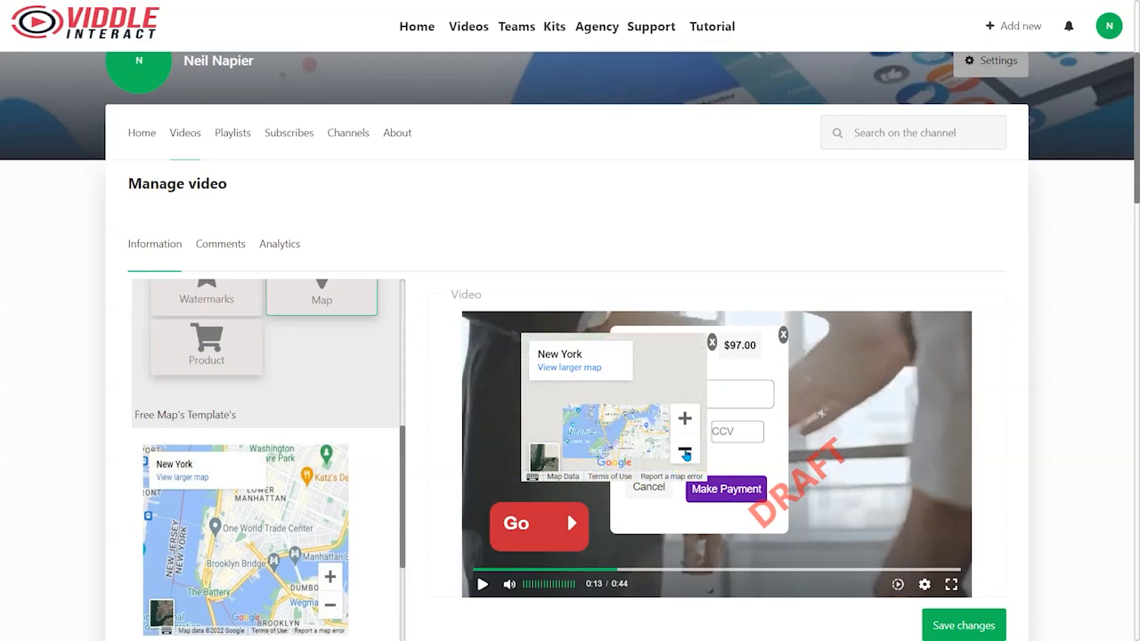
{"action": "left_click", "coordinate": [686, 455]}
{"action": "left_click", "coordinate": [686, 454]}
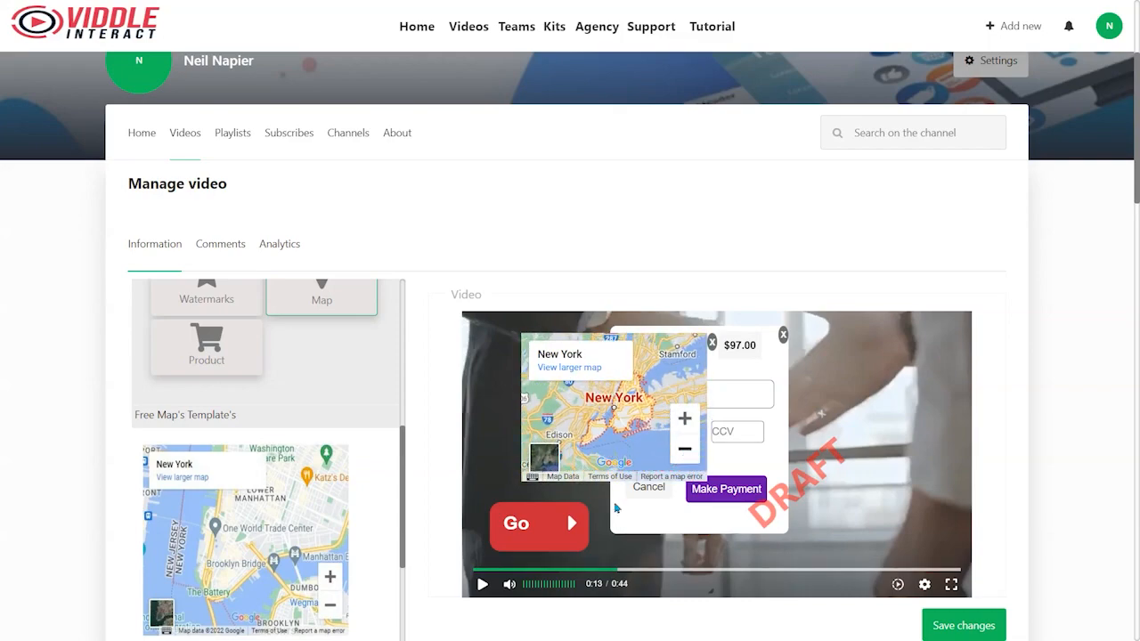
Step: Review the Product element's Smart Runner template with its prices, description and Buy Now button
{"action": "scroll", "coordinate": [377, 415], "scroll_direction": "up", "scroll_amount": 1}
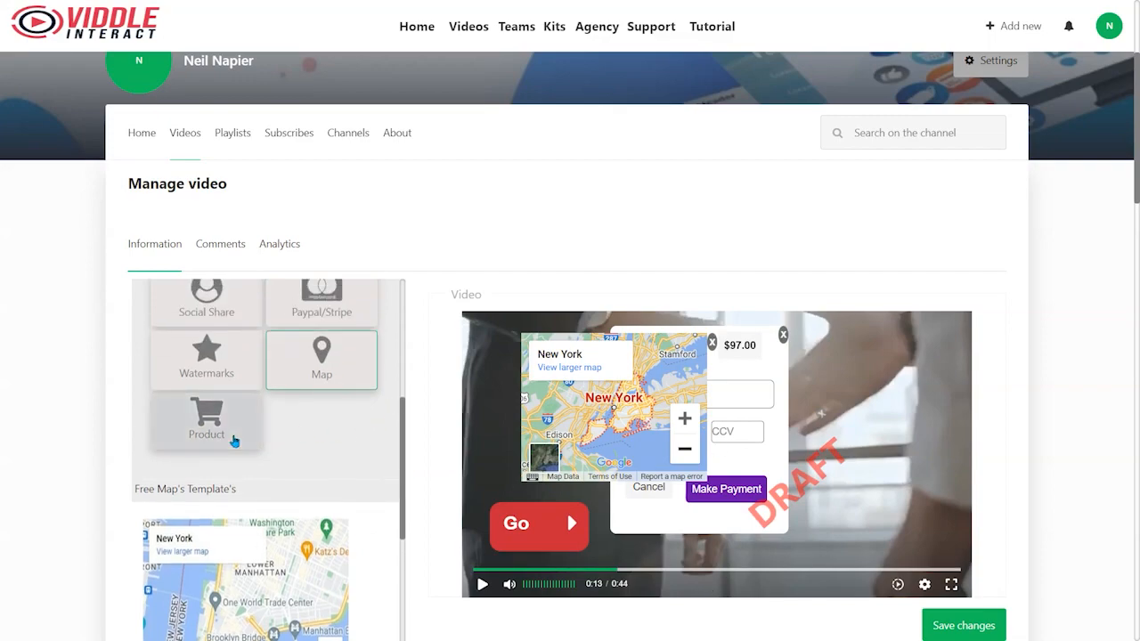
{"action": "left_click", "coordinate": [232, 440]}
{"action": "scroll", "coordinate": [237, 466], "scroll_direction": "down", "scroll_amount": 1}
{"action": "scroll", "coordinate": [237, 466], "scroll_direction": "down", "scroll_amount": 1}
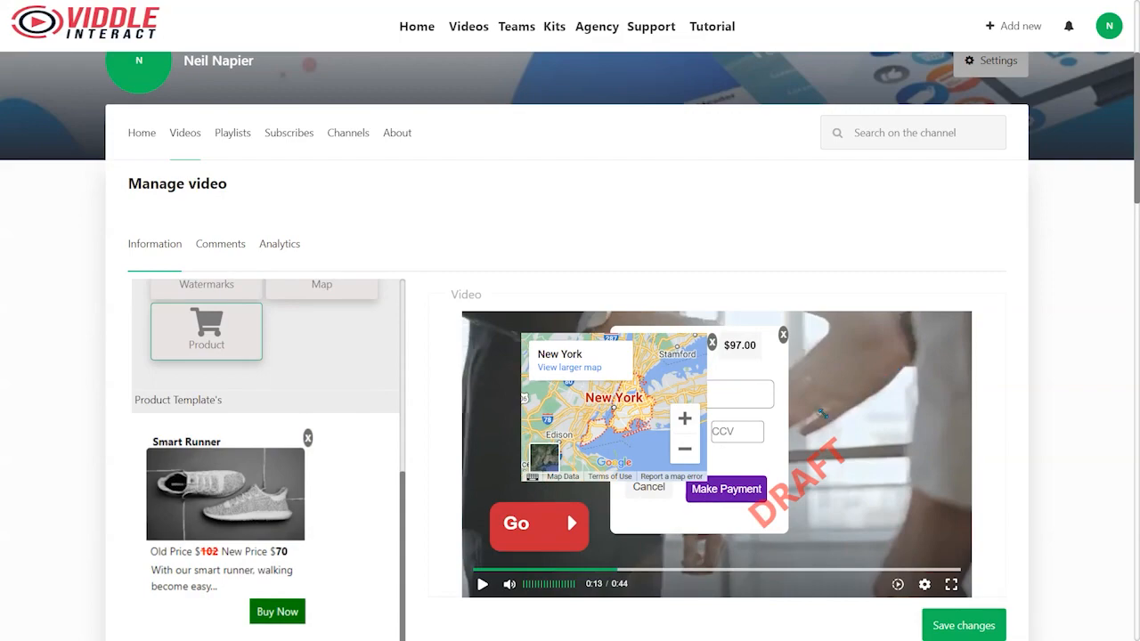
{"action": "scroll", "coordinate": [191, 471], "scroll_direction": "down", "scroll_amount": 3}
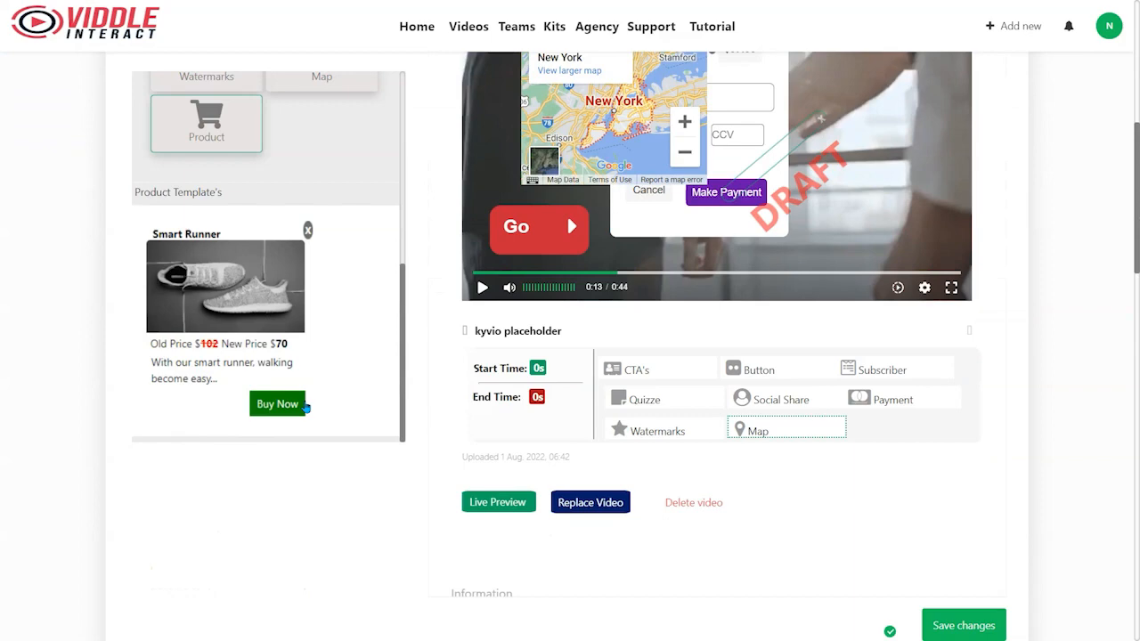
{"action": "scroll", "coordinate": [306, 407], "scroll_direction": "up", "scroll_amount": 3}
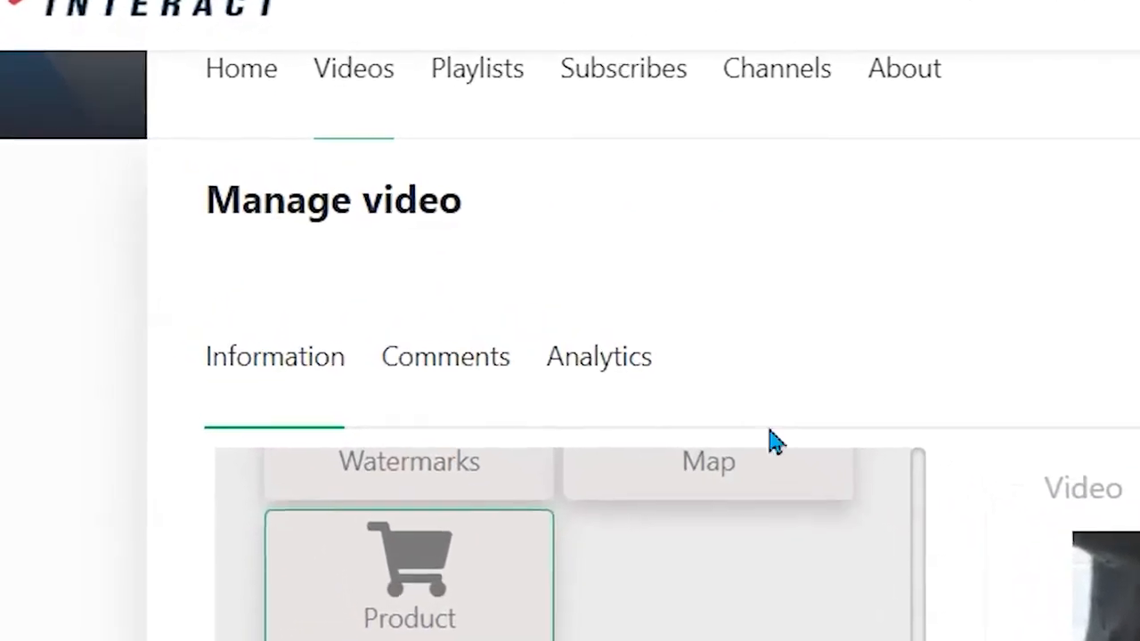
Step: Visit the channel's playlists and open the agency form for creating a new user account
{"action": "scroll", "coordinate": [695, 454], "scroll_direction": "up", "scroll_amount": 3}
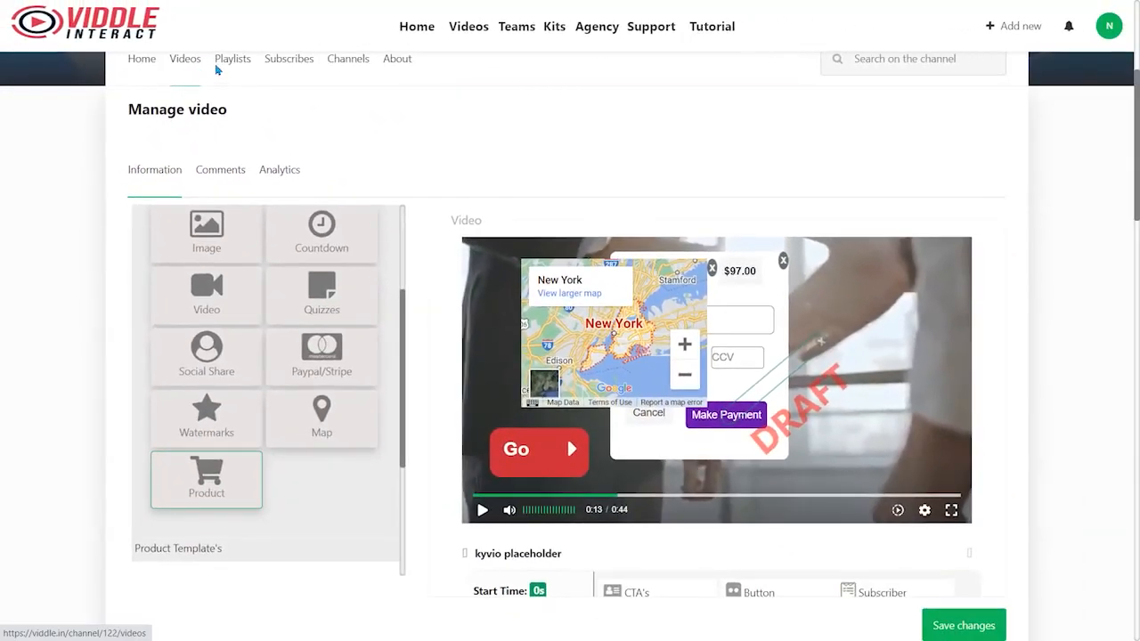
{"action": "left_click", "coordinate": [221, 62]}
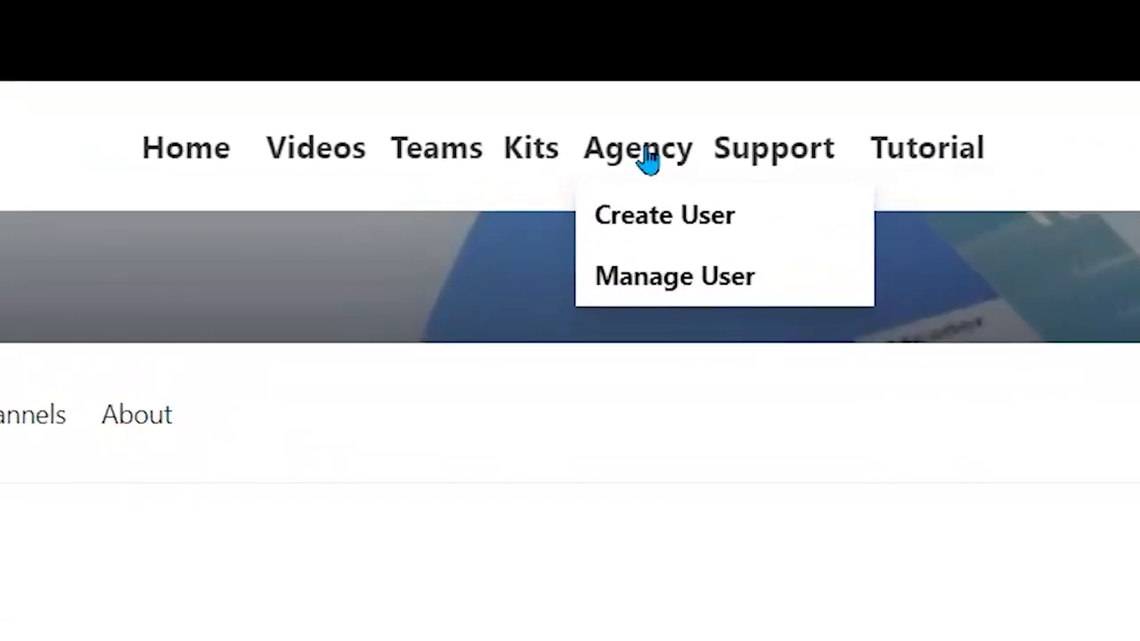
{"action": "left_click", "coordinate": [650, 249]}
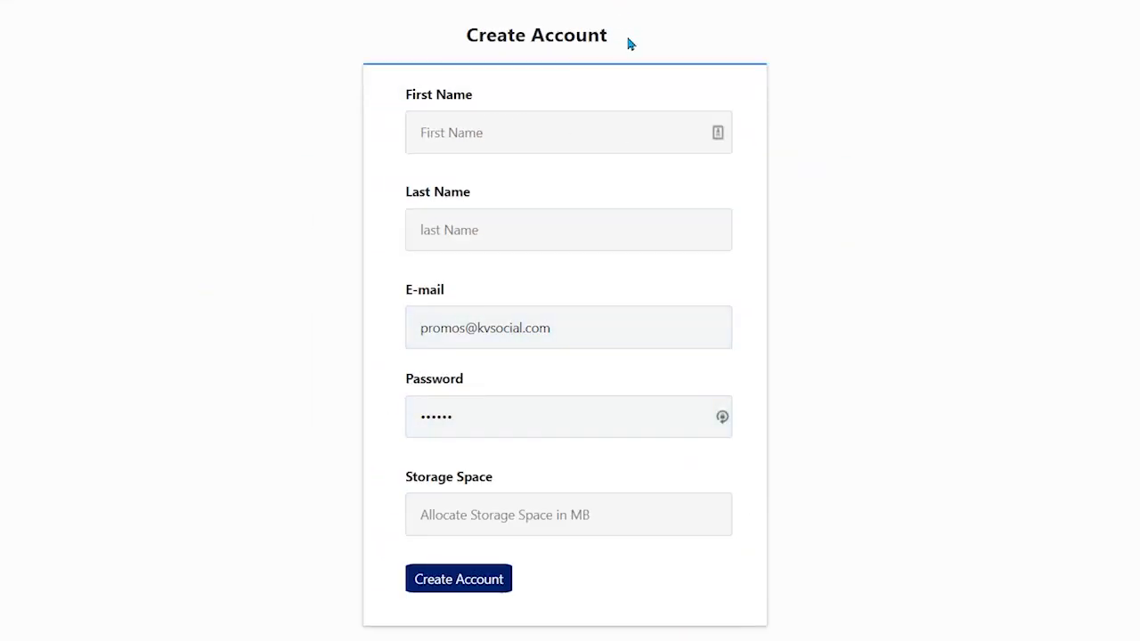